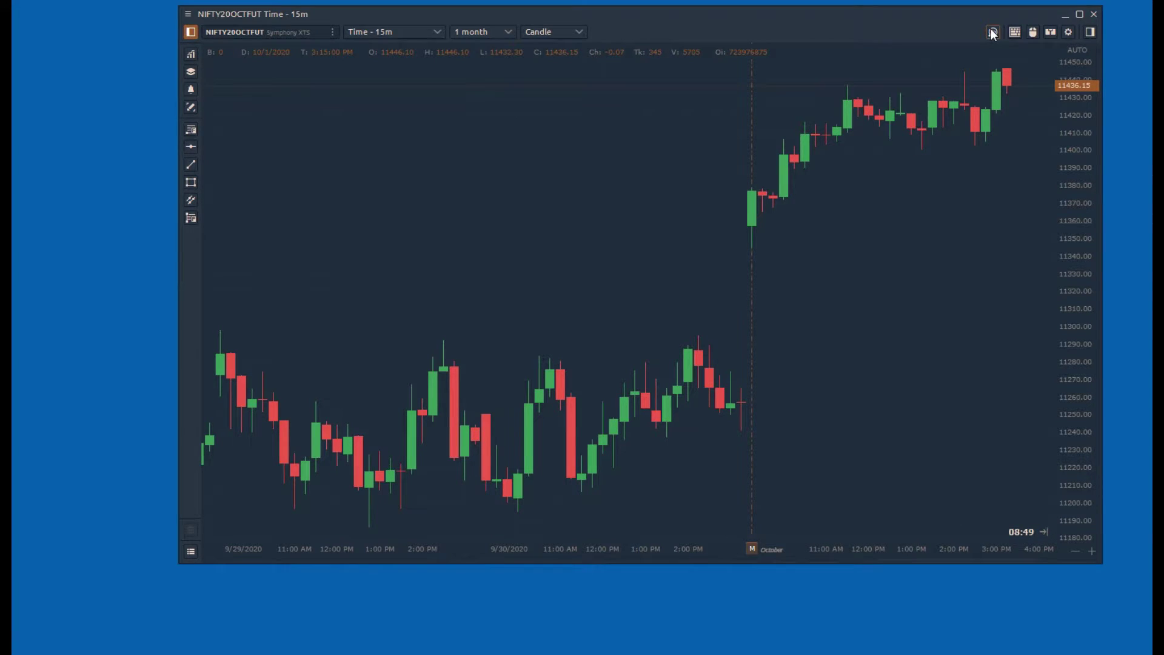
- Enable the Cluster footprint view on the NIFTY chart from the volume analysis toolbar
left_click(993, 32)
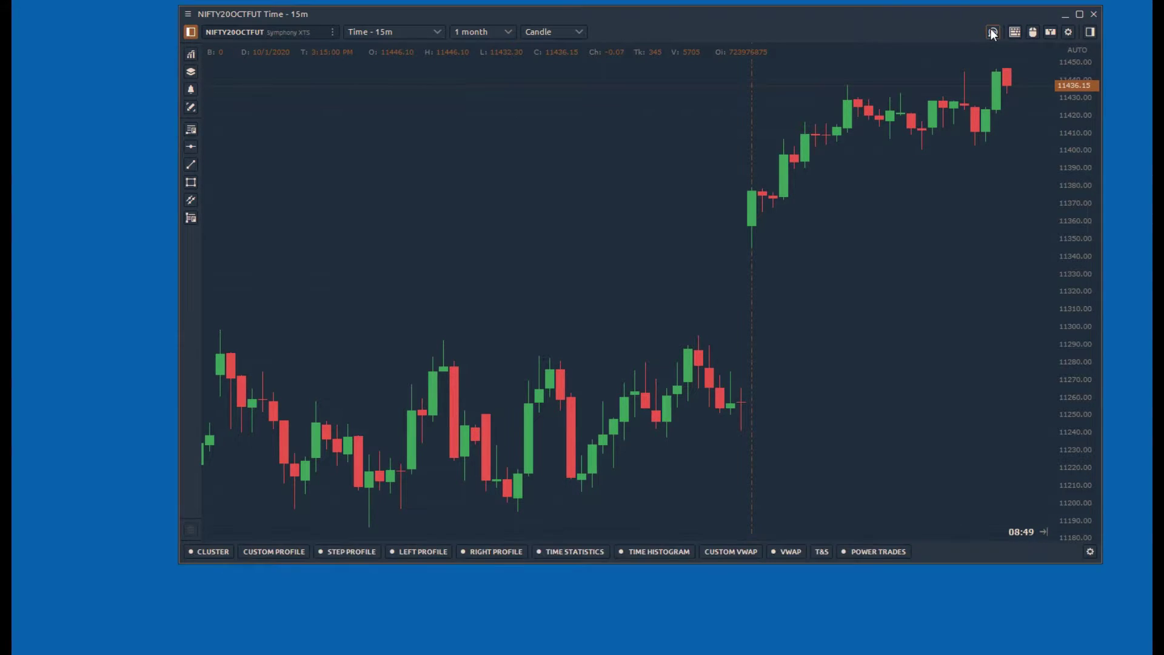
left_click(203, 553)
left_click(159, 524)
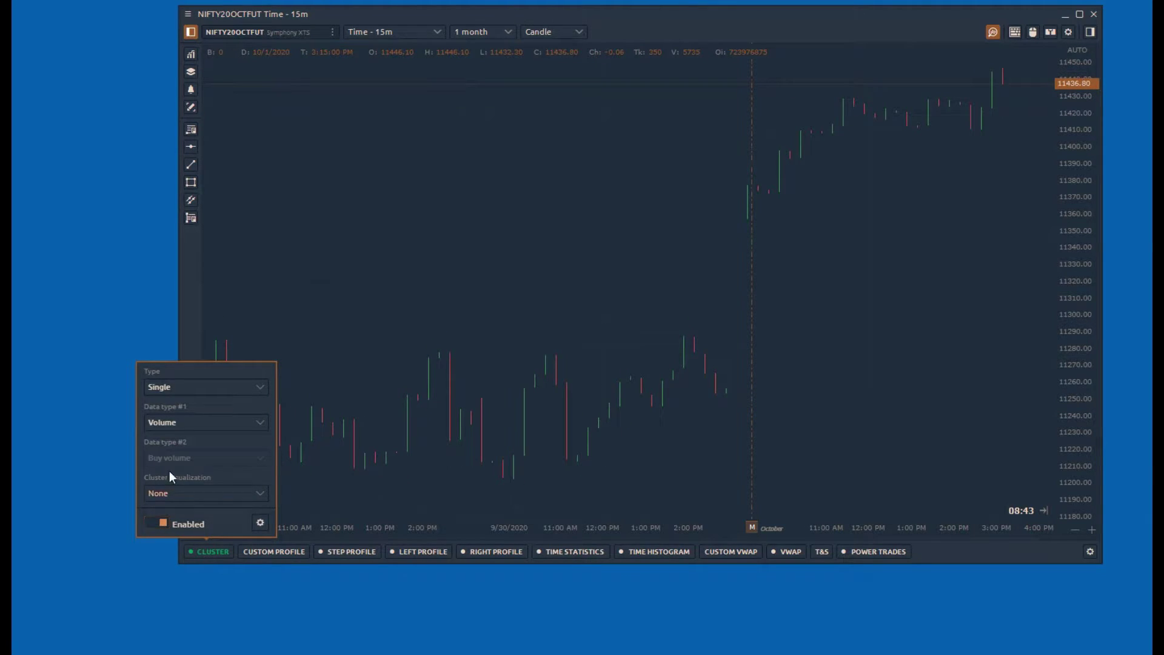
- Set the Volume Analysis custom step to 40 ticks on the General page
left_click(260, 523)
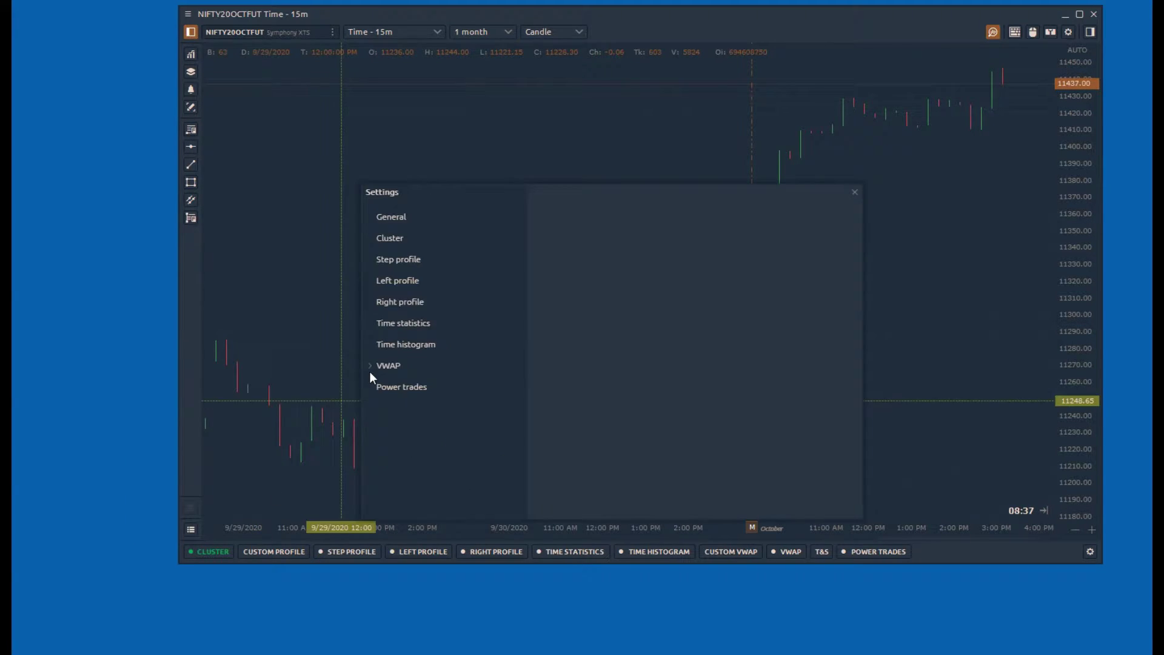
left_click(426, 216)
left_click(710, 214)
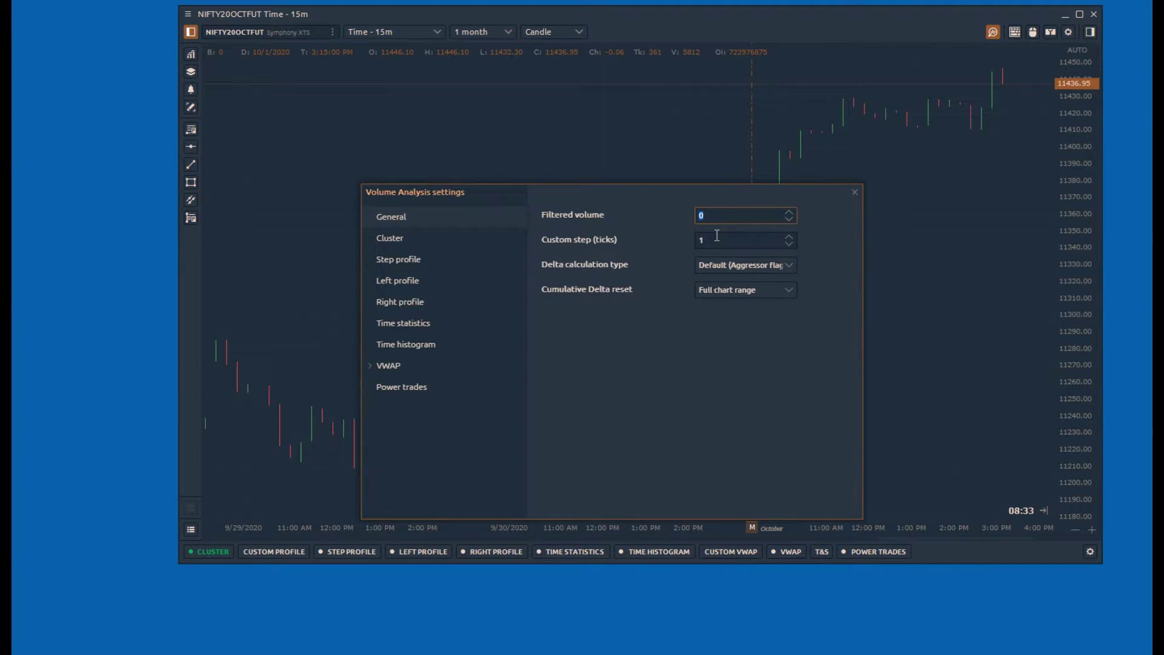
left_click(717, 239)
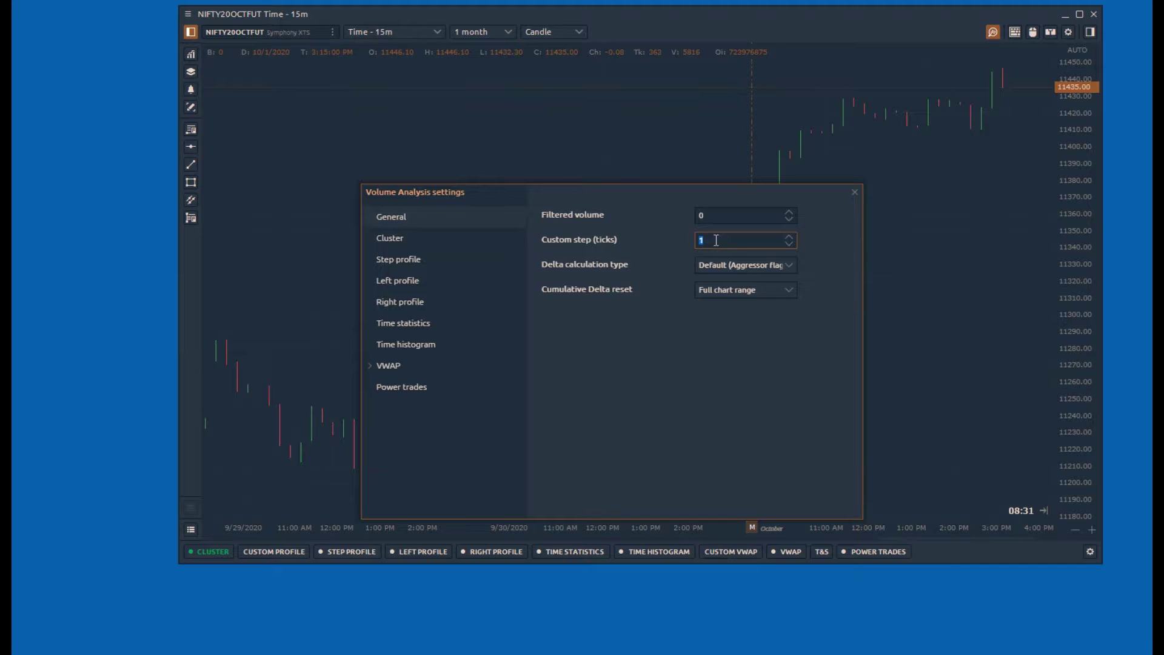
type("40")
left_click(679, 315)
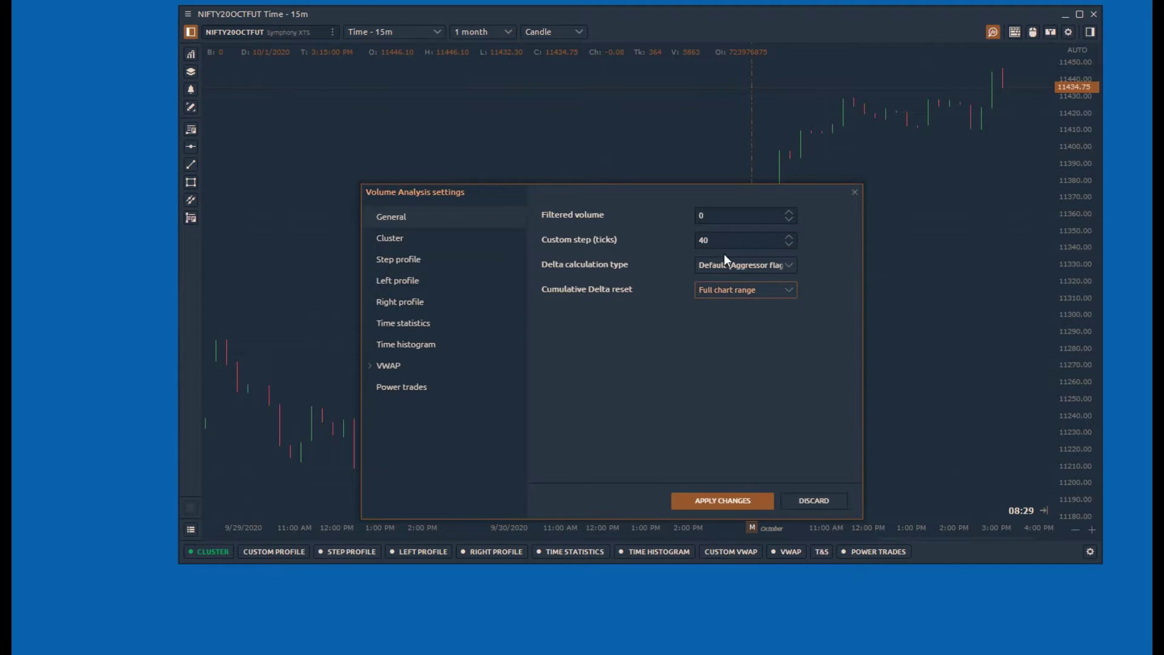
- Set Cumulative Delta reset to Daily and apply the general changes
left_click(729, 263)
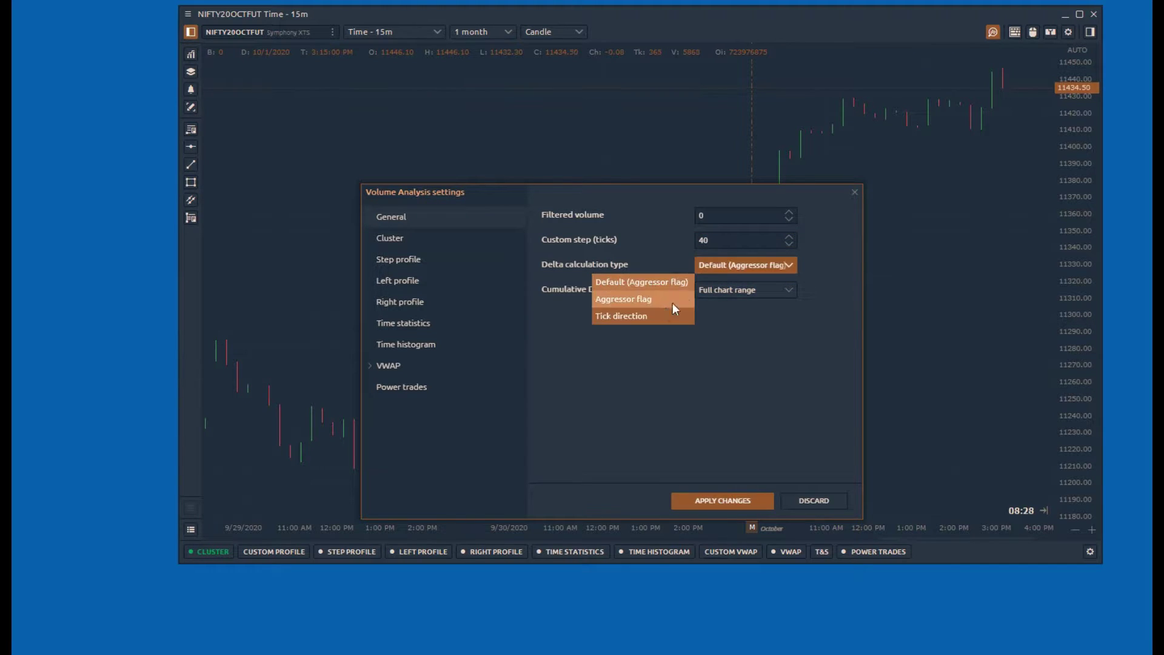
left_click(722, 290)
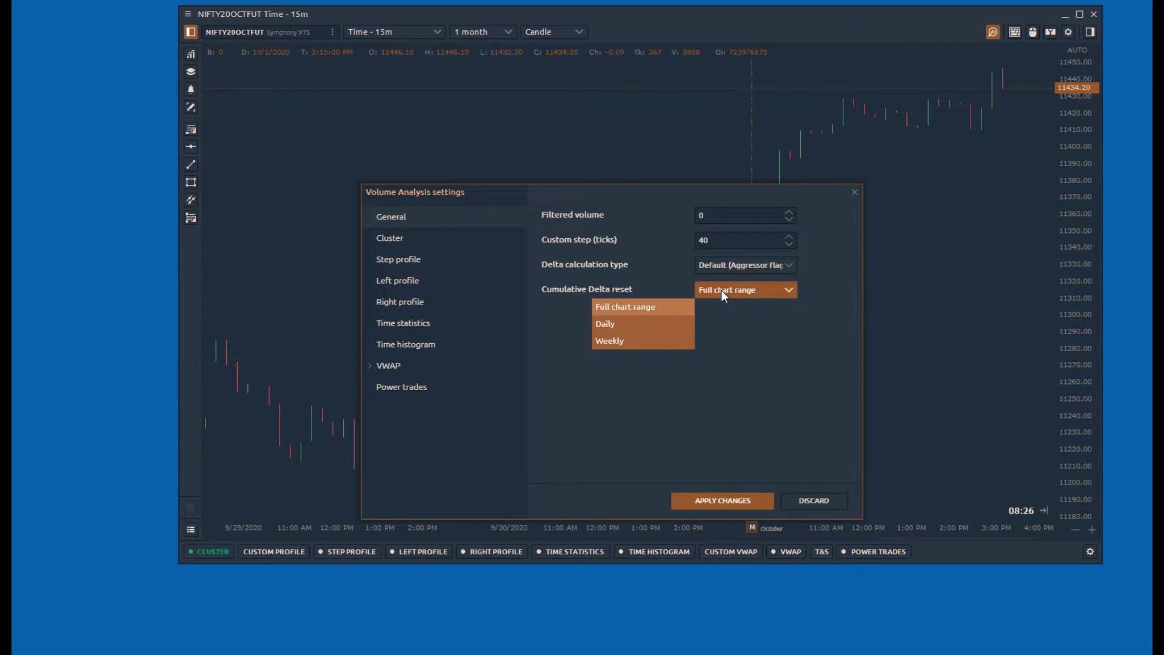
left_click(649, 325)
left_click(724, 499)
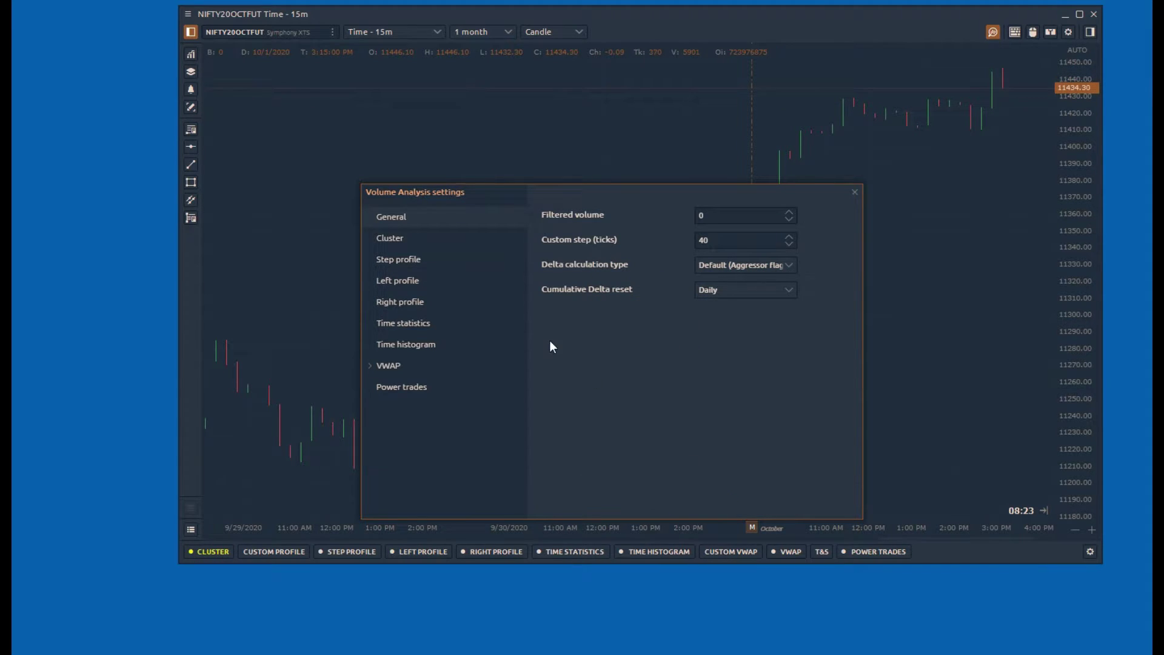
- On the Cluster page, review the cluster type and data type options, leaving Volume selected
left_click(409, 240)
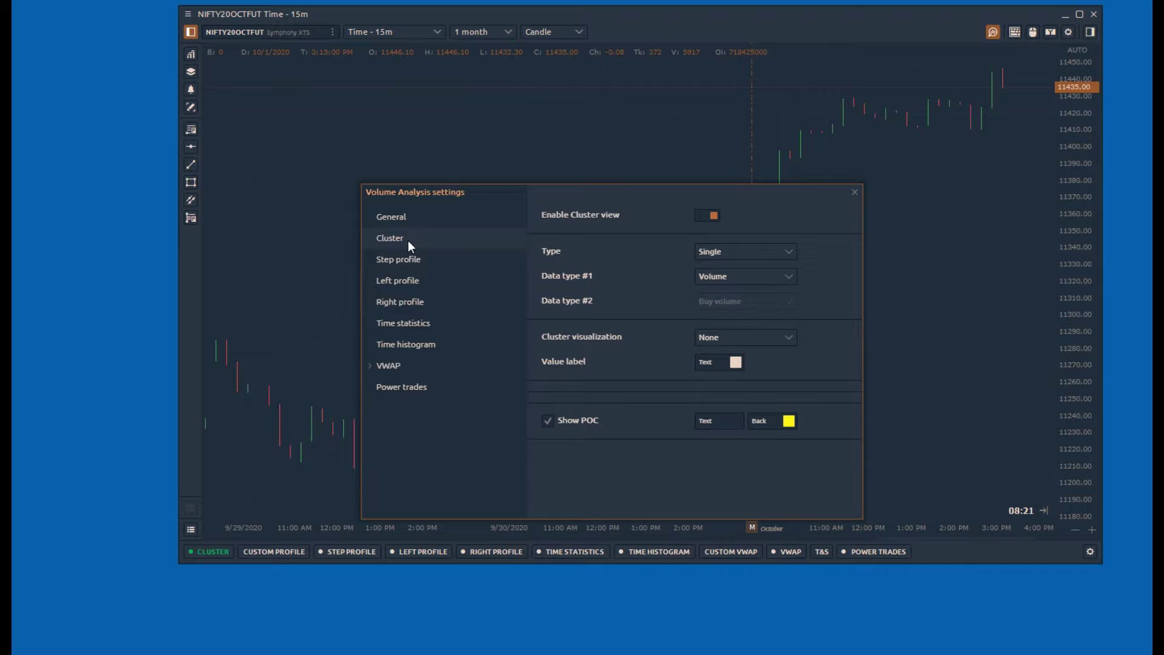
left_click_drag(633, 203, 621, 123)
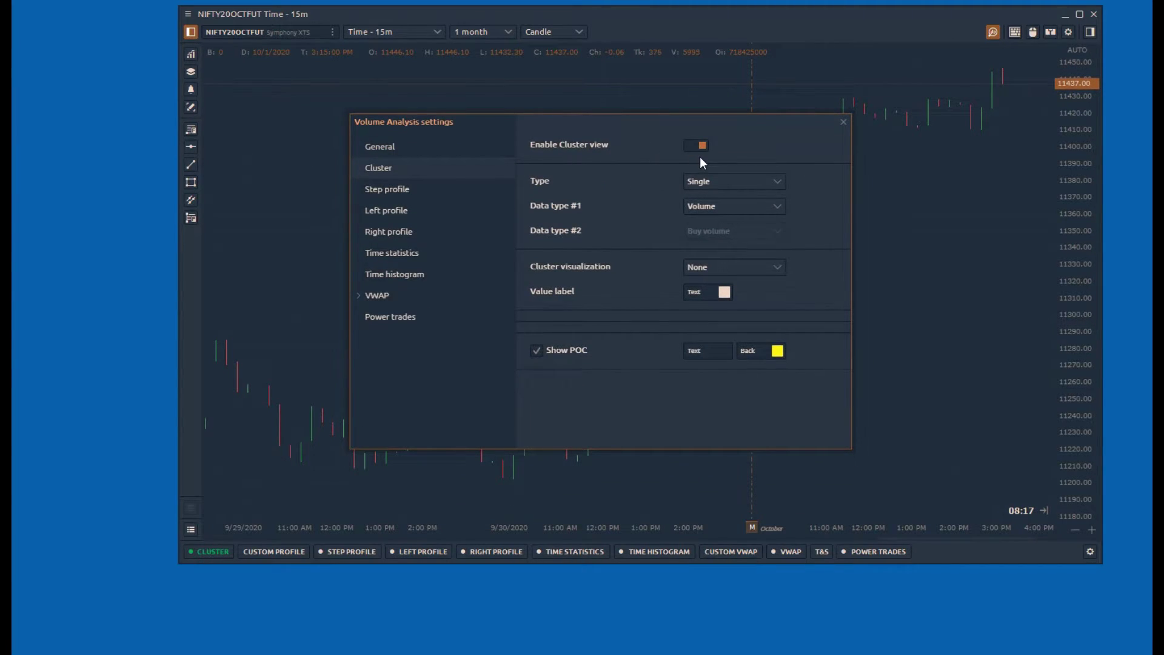
left_click(711, 183)
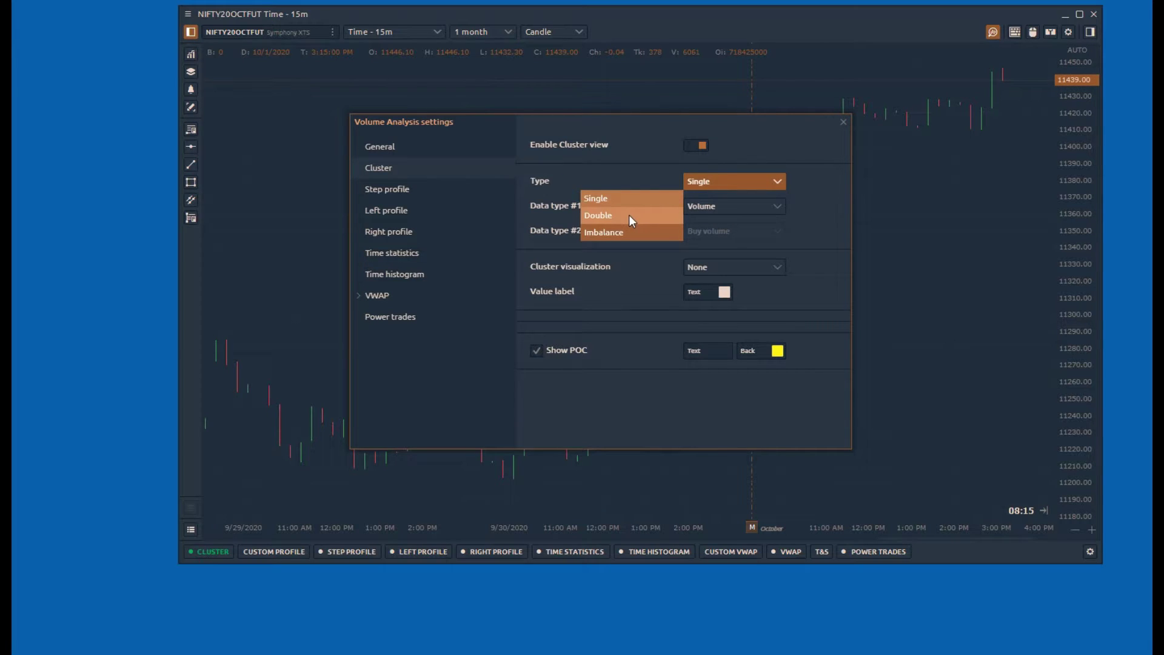
left_click(639, 184)
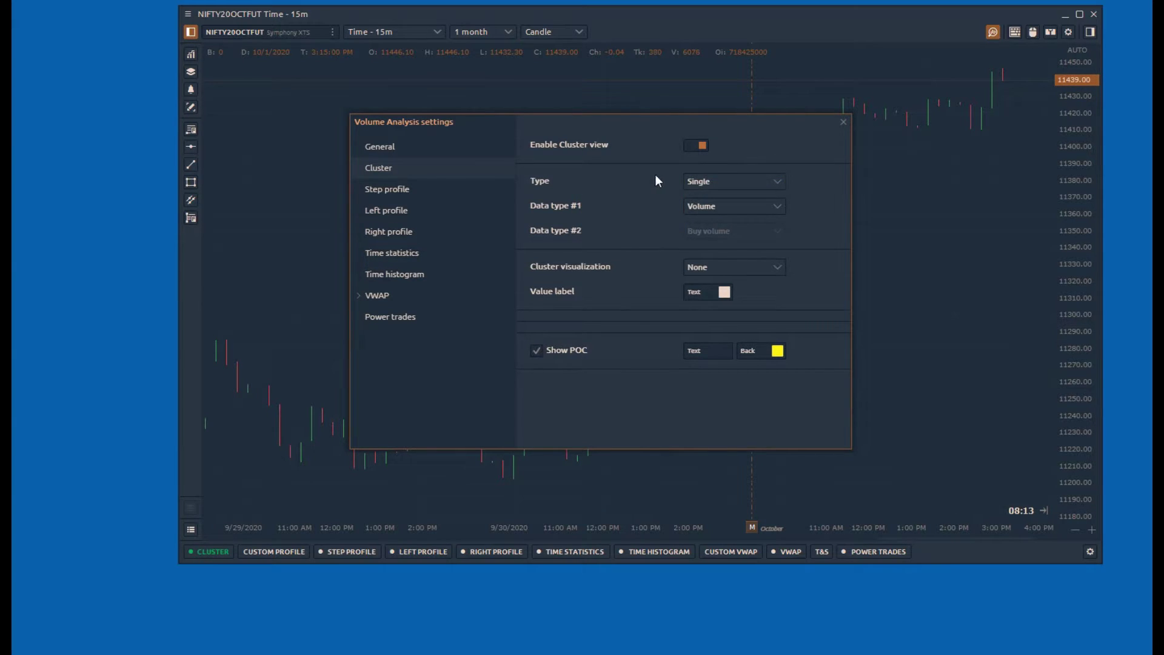
left_click(706, 206)
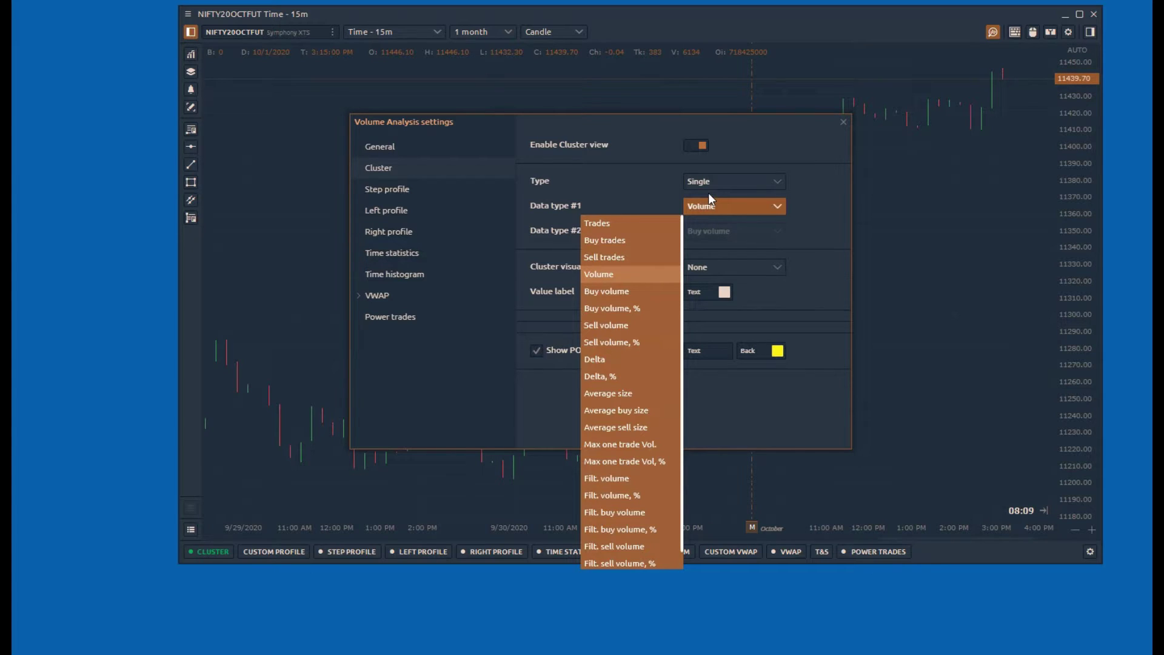
left_click(620, 269)
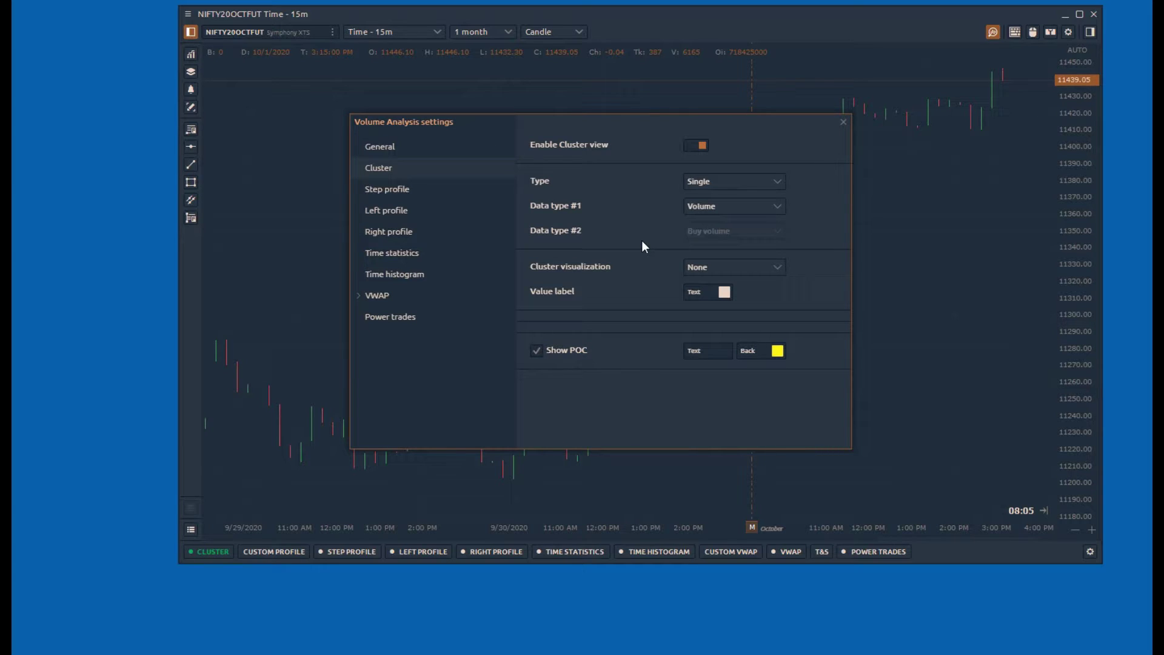
- Set cluster type to Double with Buy volume as data type #1 and Sell volume as #2
left_click(698, 186)
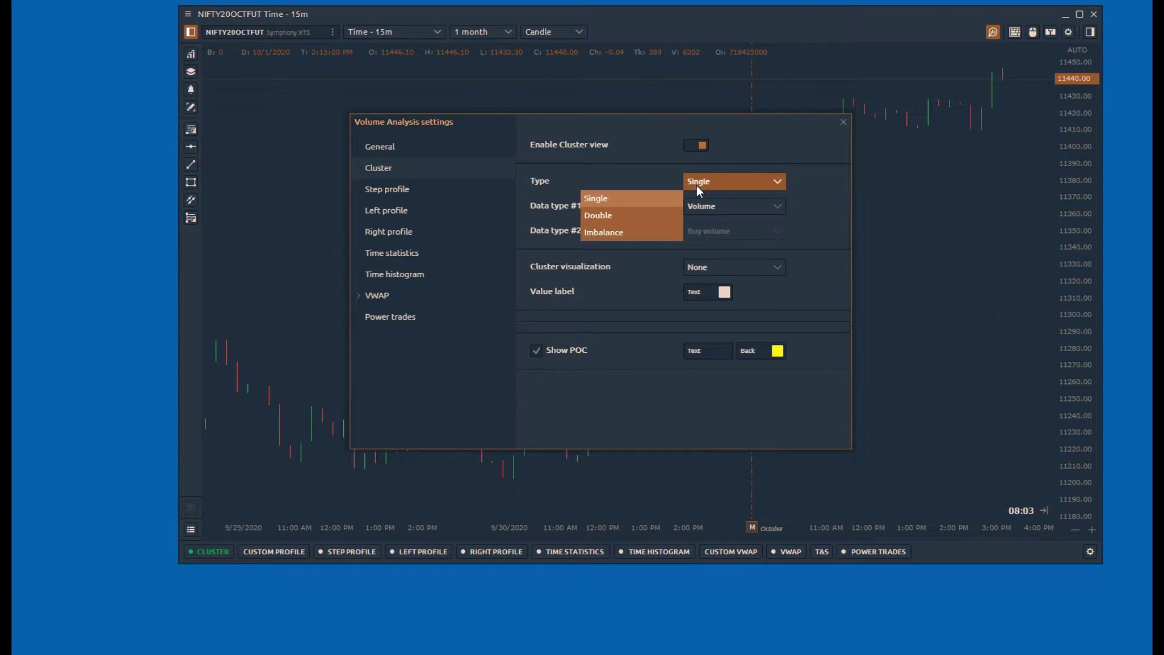
left_click(633, 217)
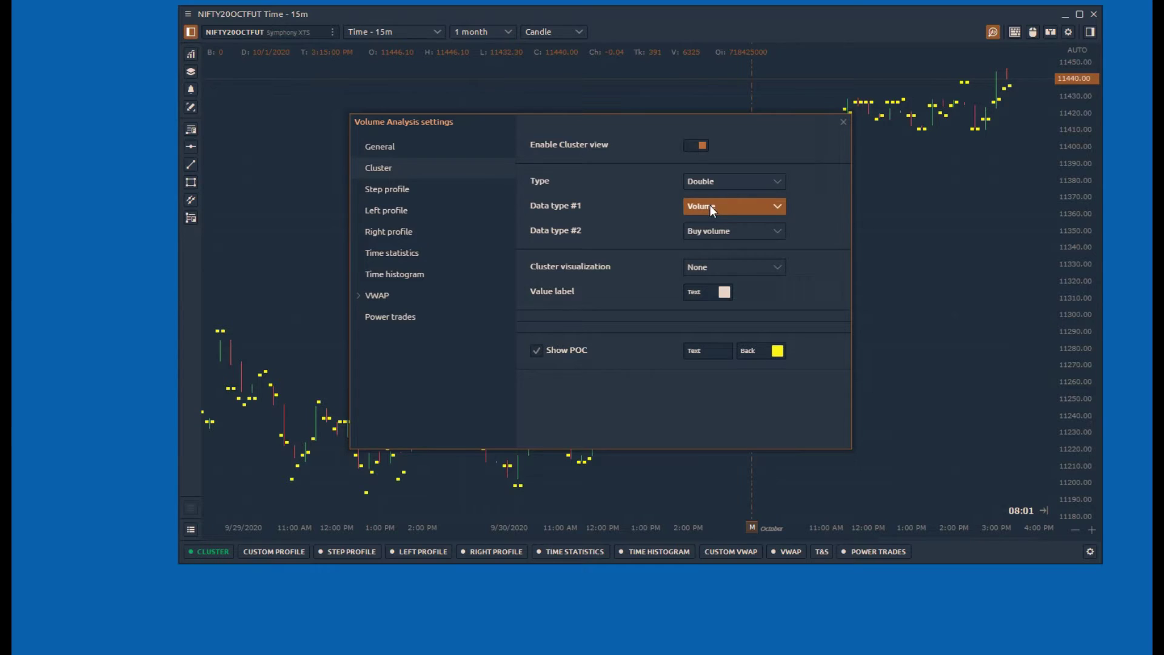
left_click(711, 205)
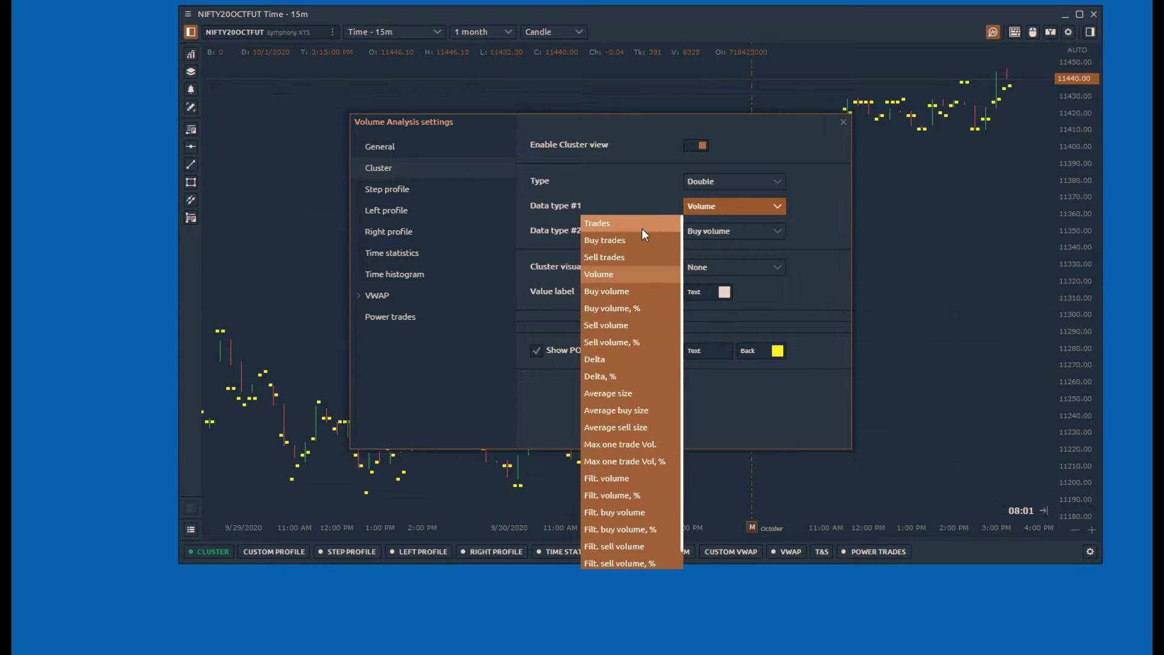
left_click(616, 285)
left_click(699, 236)
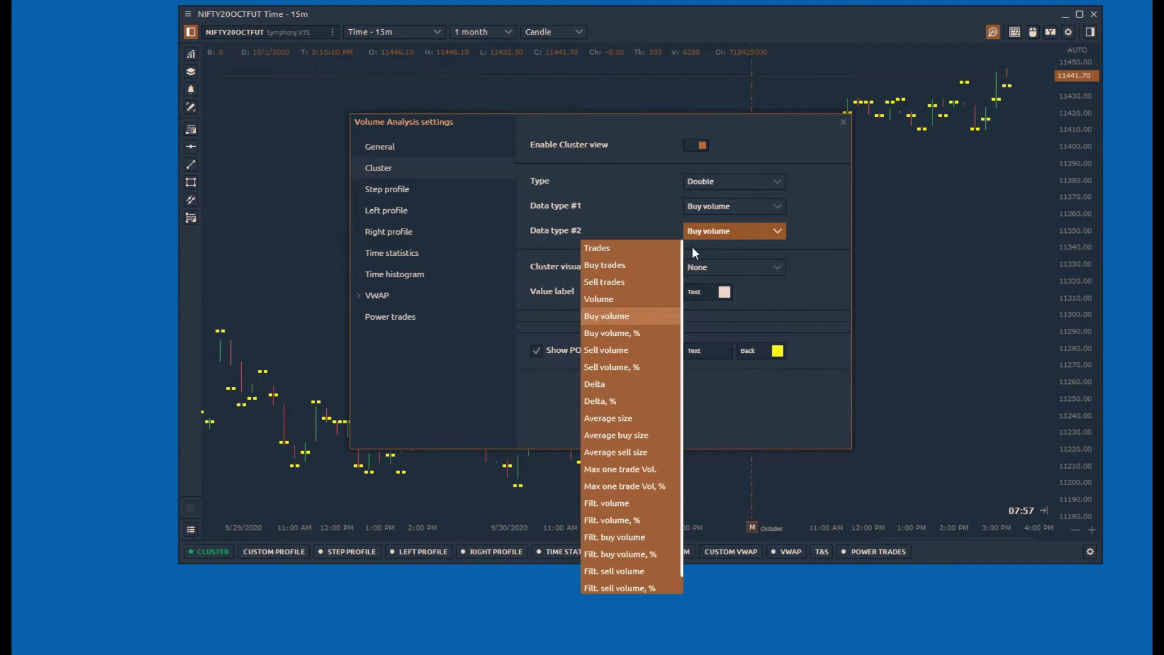
left_click(620, 349)
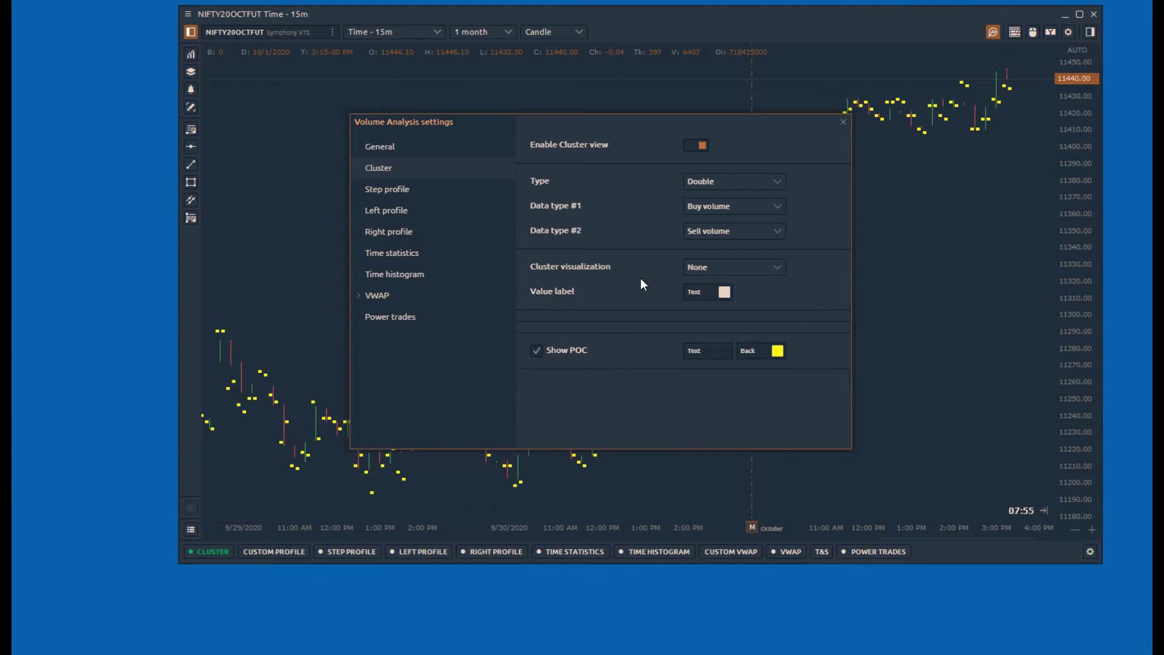
- Switch the cluster type to Imbalance and scroll to the imbalance ratio options
left_click(703, 180)
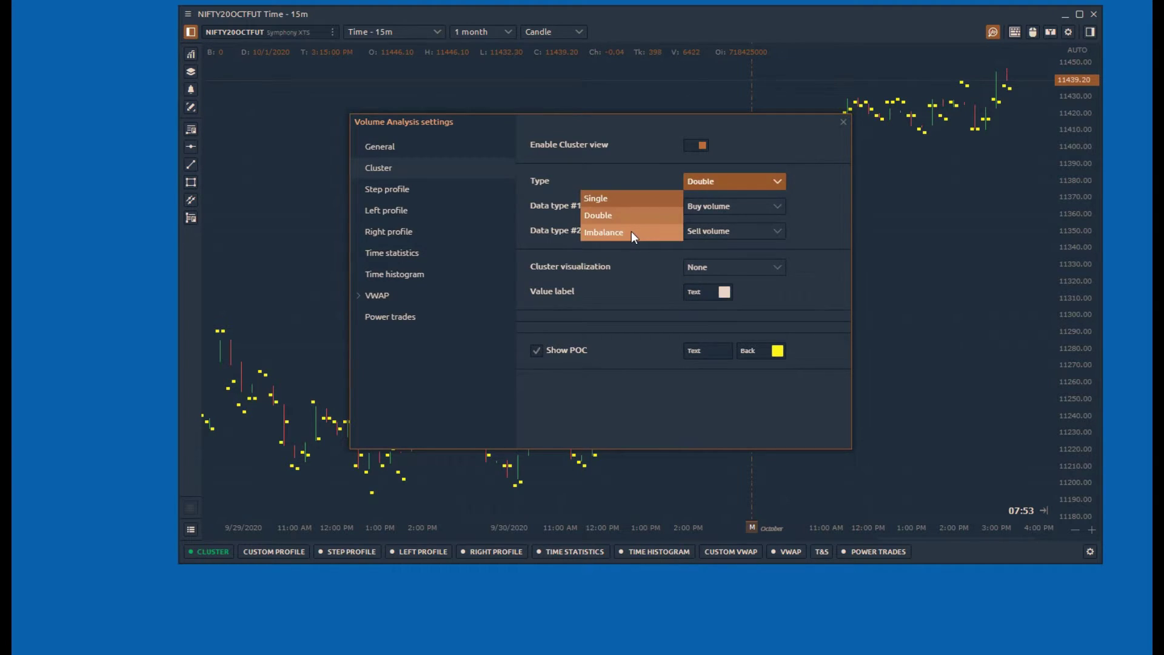
left_click(631, 231)
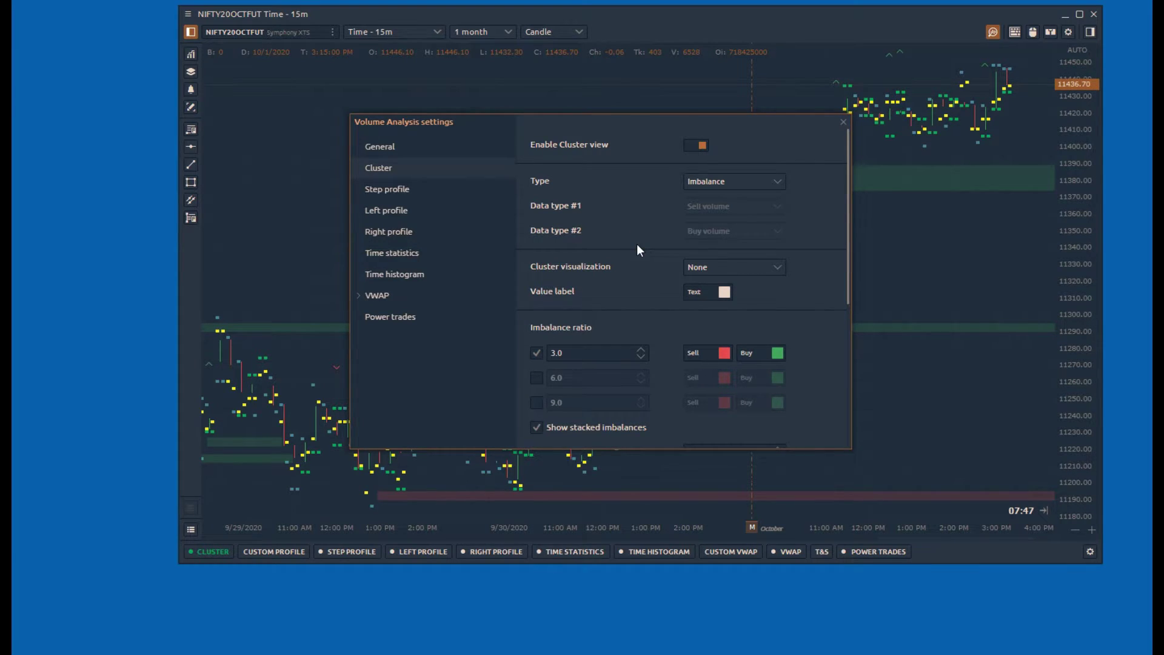
scroll(610, 301, "down", 2)
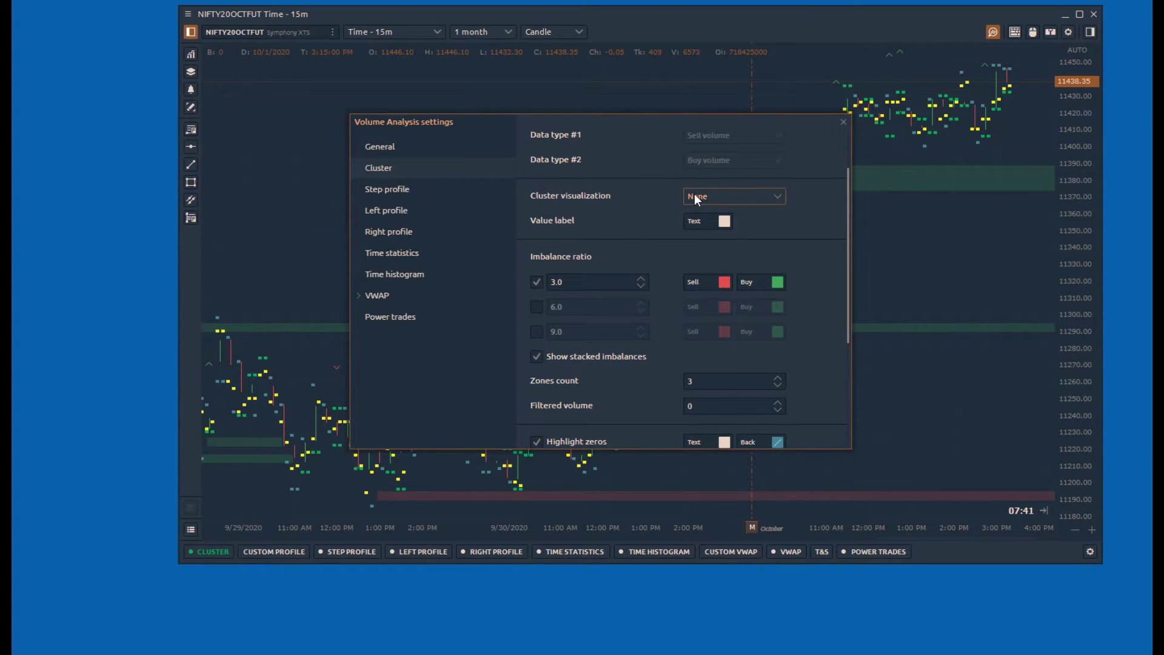
- Try the 6.0/9.0 ratio levels and stacked-zone toggle, keeping 3.0 ratio with stacked zones shown
left_click(537, 307)
left_click(537, 331)
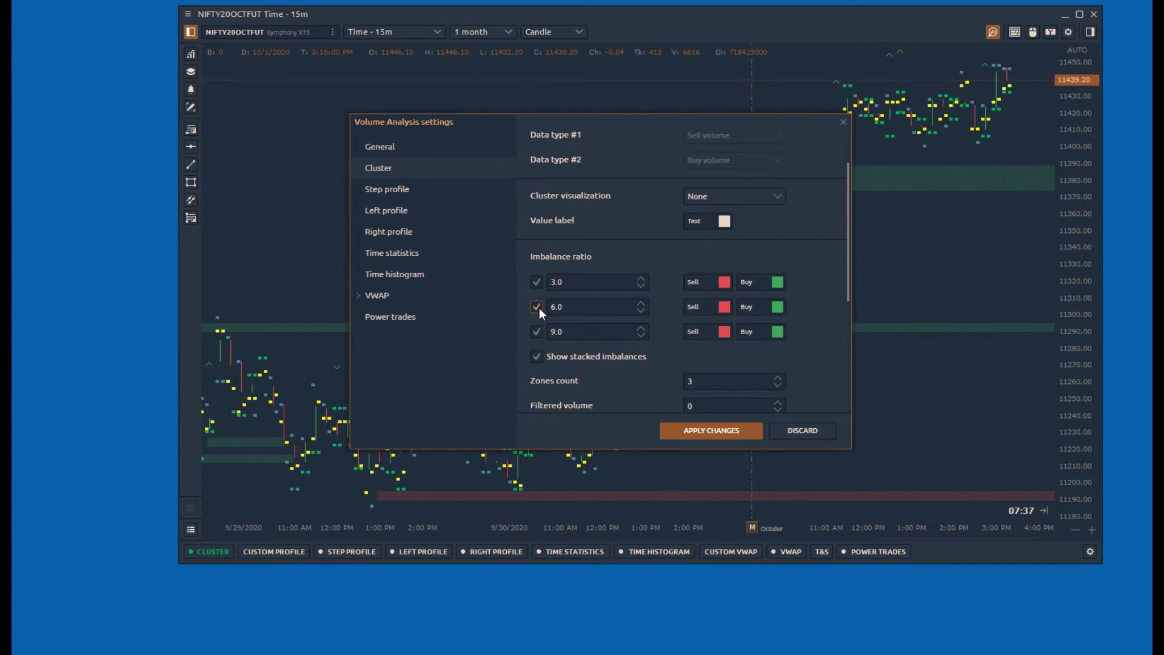
left_click(536, 307)
left_click(537, 331)
scroll(584, 311, "down", 2)
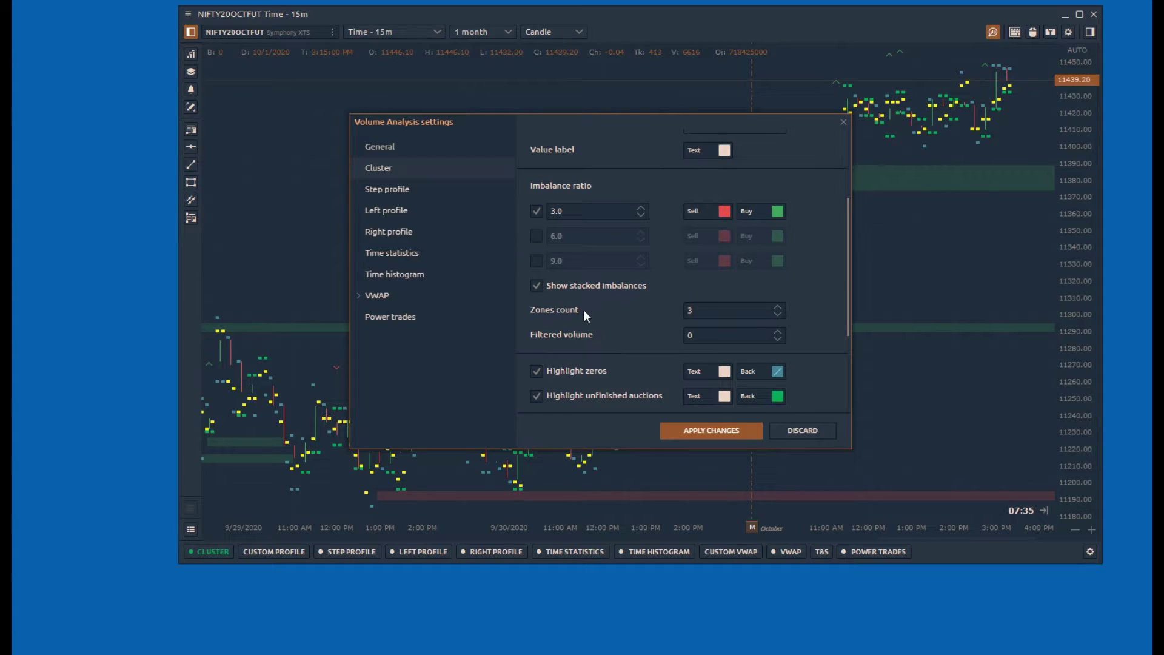
left_click(536, 286)
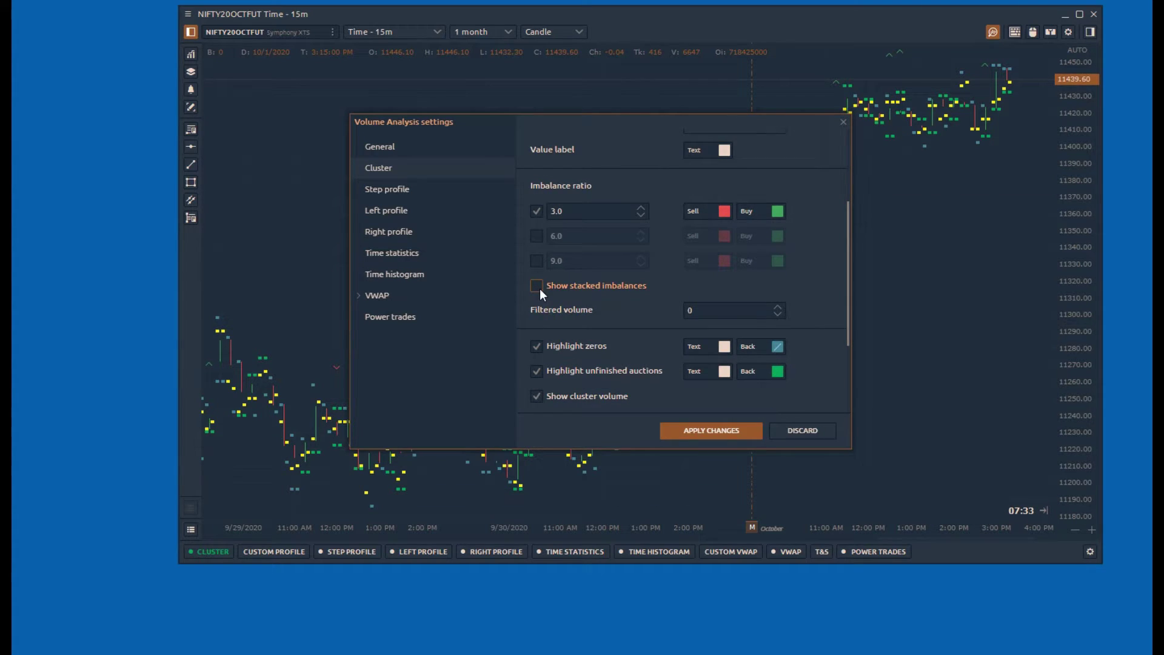
left_click(537, 286)
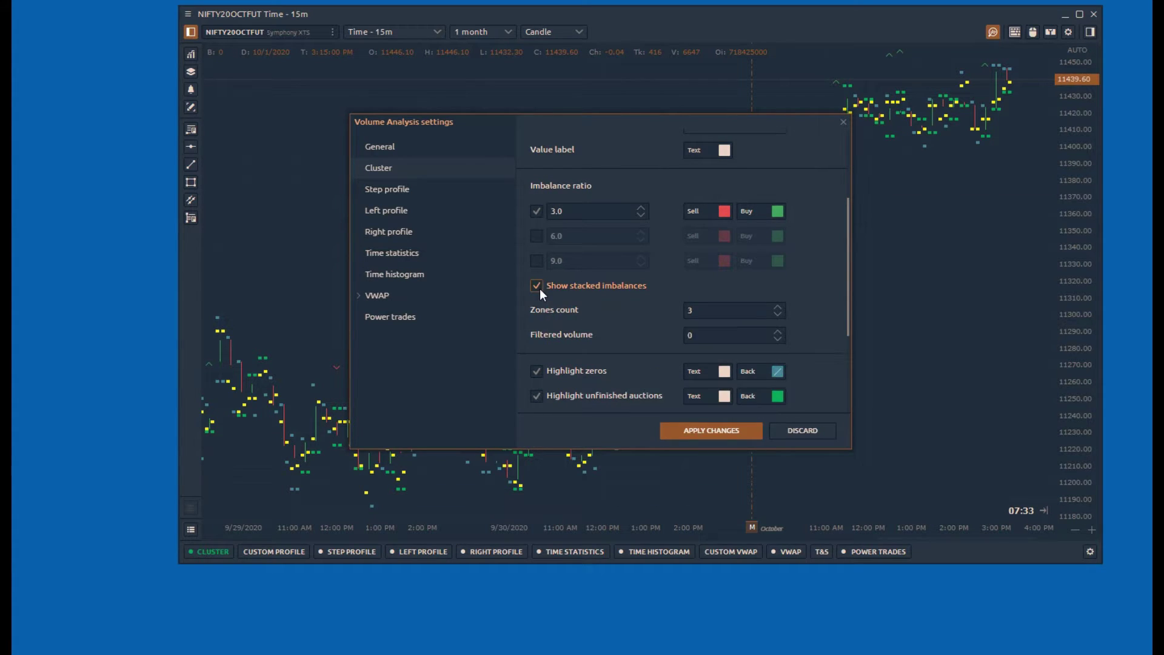
left_click(698, 310)
double_click(698, 311)
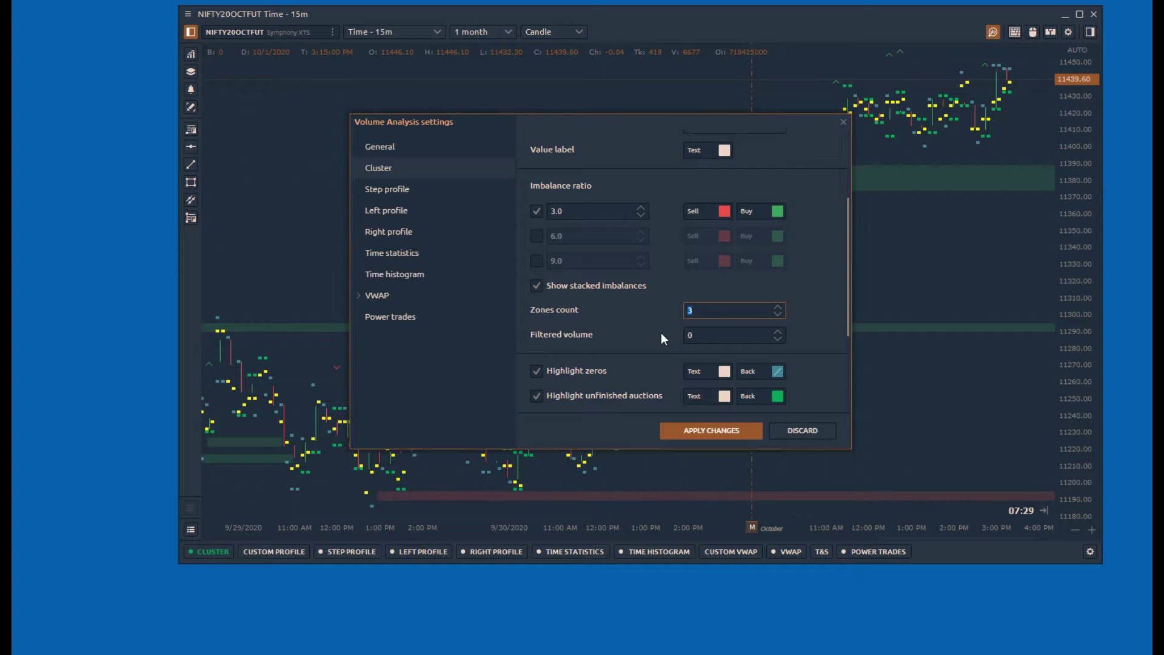
- Keep Arrow direction at Reverse delta, apply the cluster changes and close the settings window
scroll(653, 332, "down", 1)
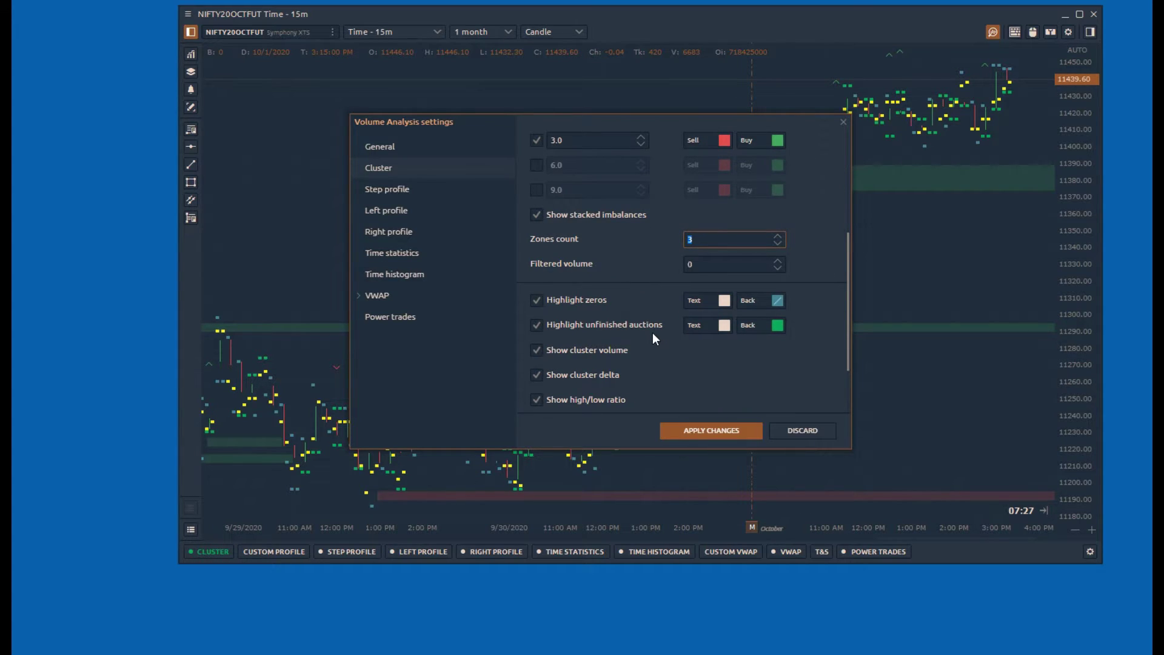
left_click_drag(666, 122, 460, 134)
scroll(466, 366, "down", 1)
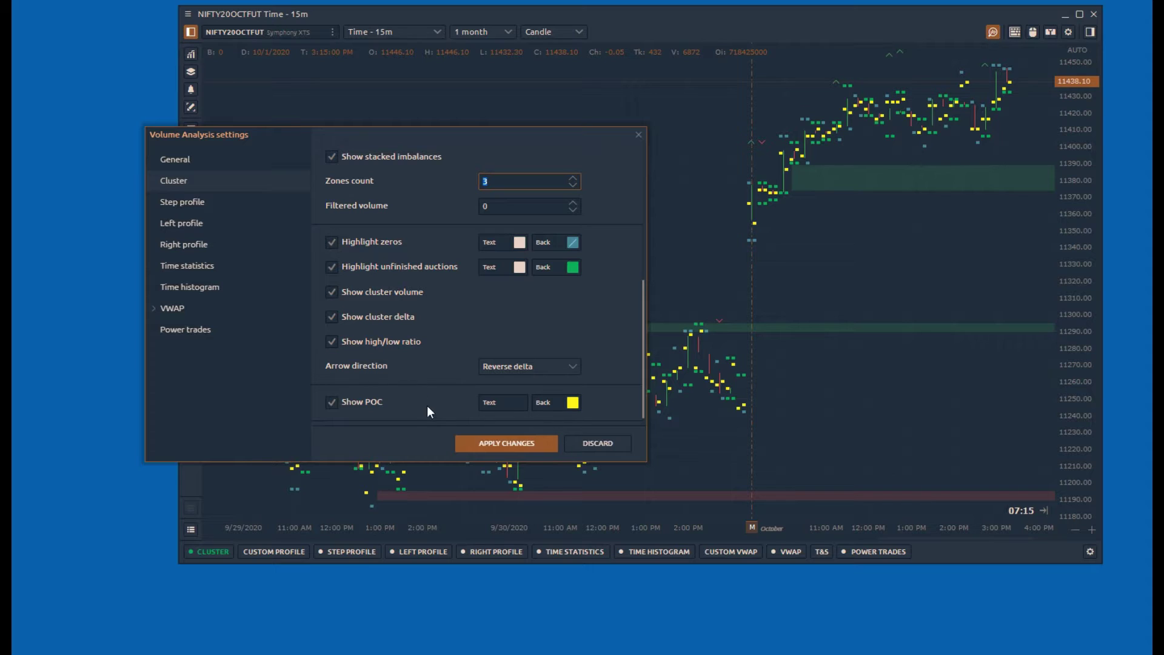
left_click(490, 369)
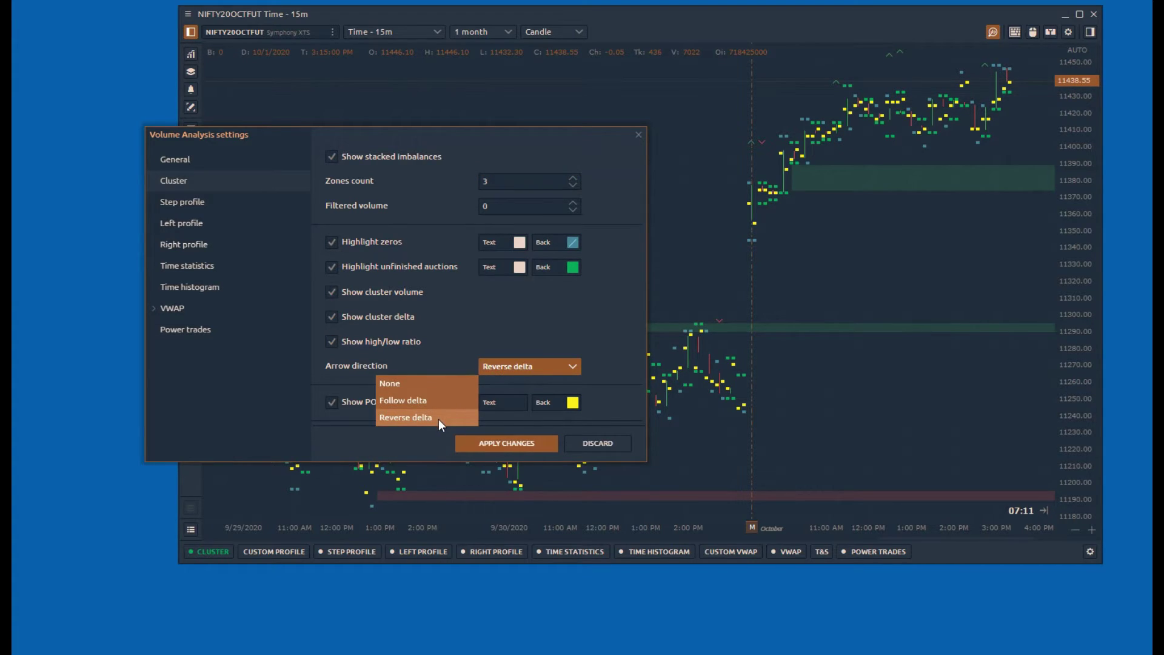
left_click(465, 355)
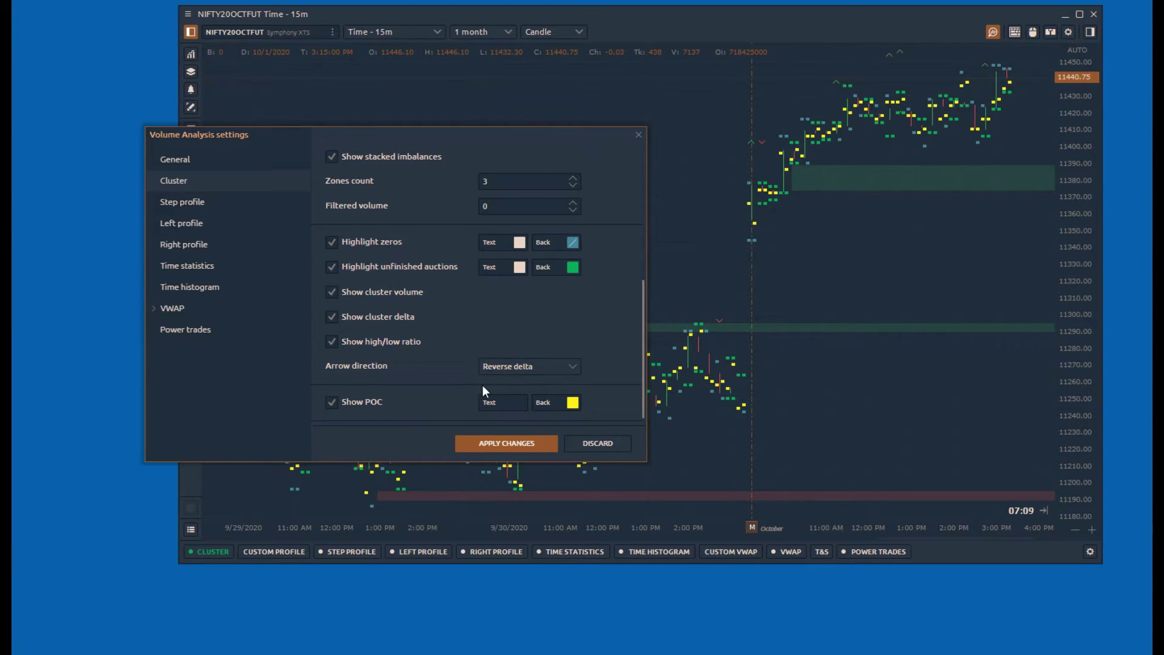
left_click(497, 443)
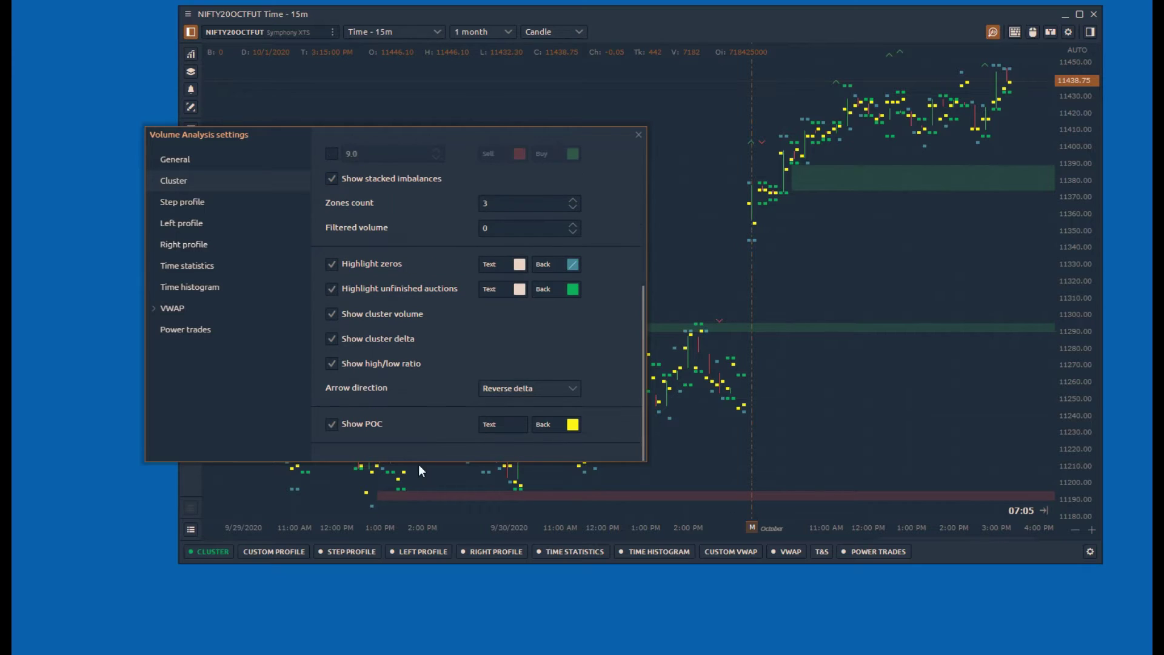
left_click(636, 135)
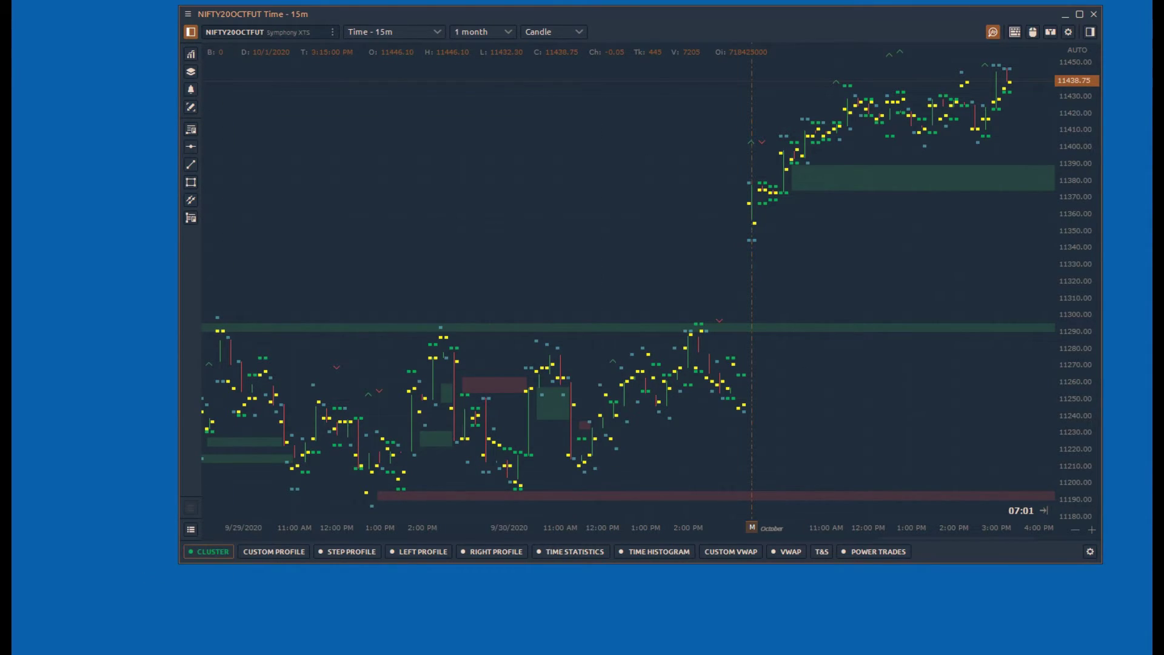
- Choose Coloring by volume as the cluster visualization in the CLUSTER quick settings
left_click(210, 552)
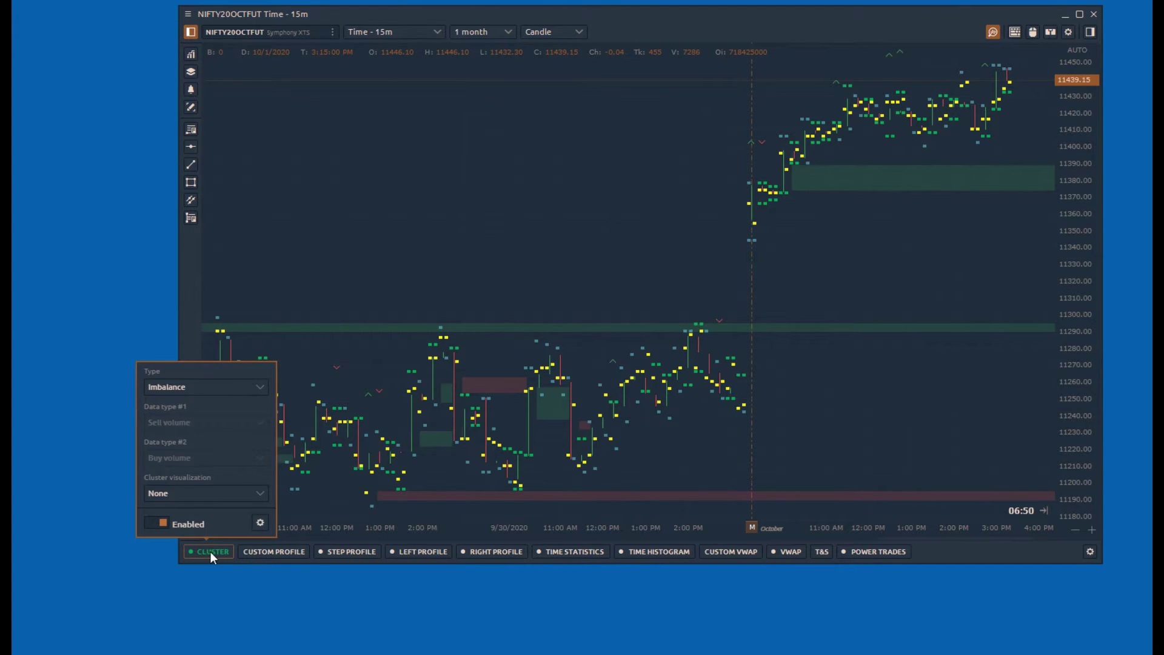
left_click(201, 494)
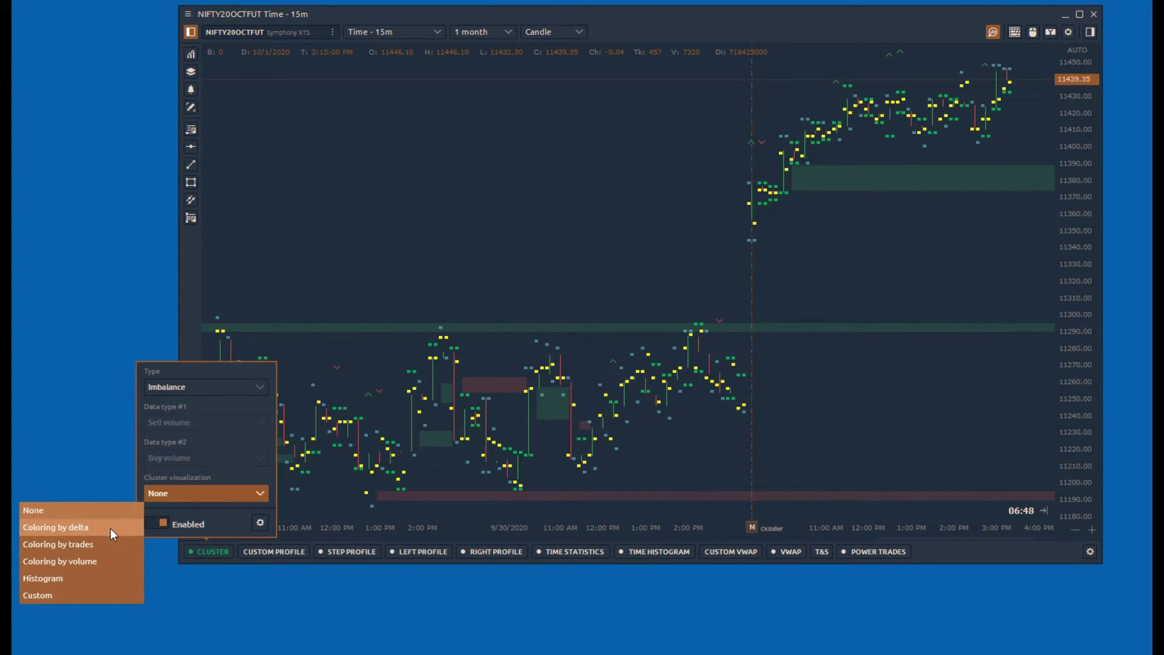
left_click(93, 560)
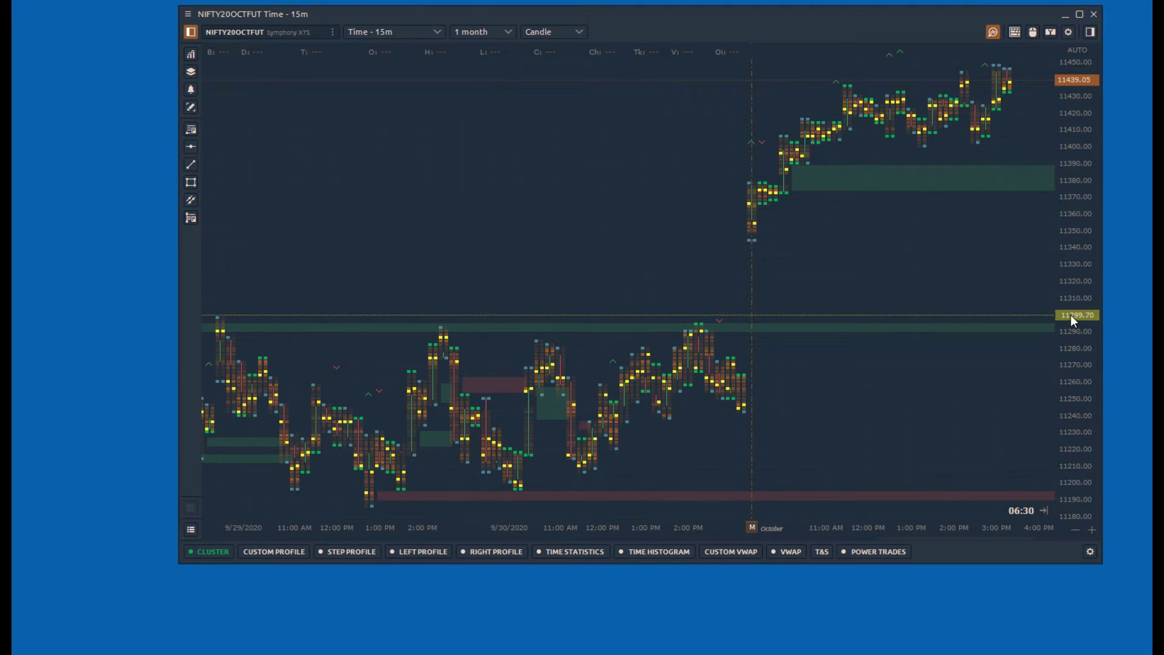
- Zoom and pan onto the latest NIFTY bars until footprint cell numbers are readable
scroll(1079, 309, "up", 3)
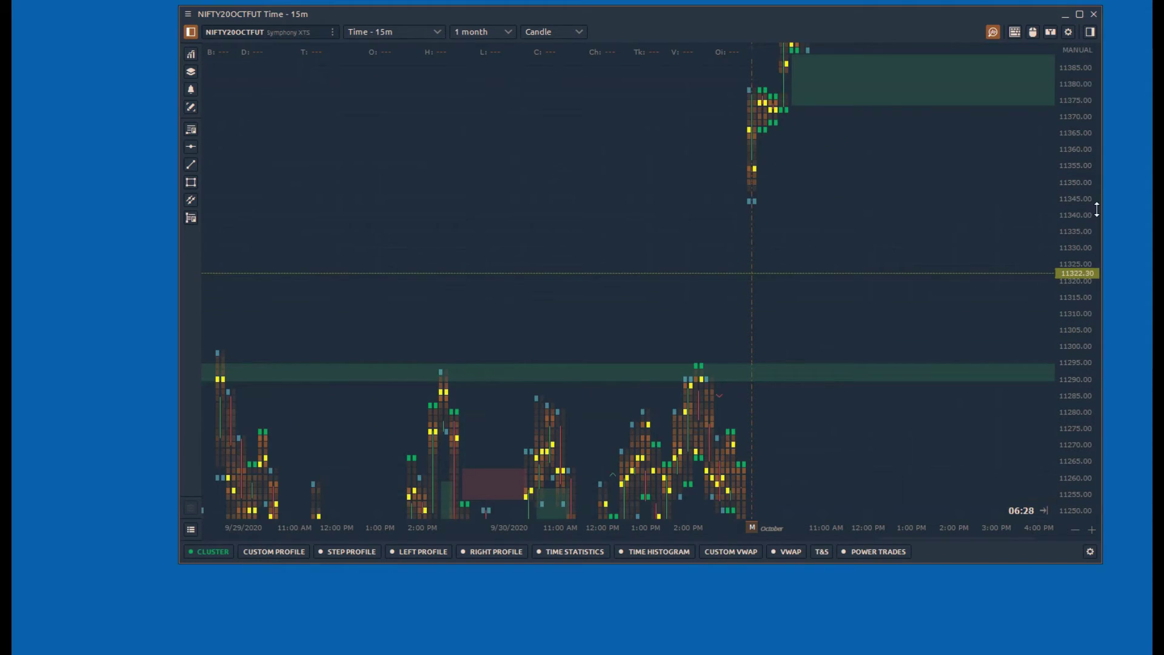
left_click_drag(851, 355, 781, 428)
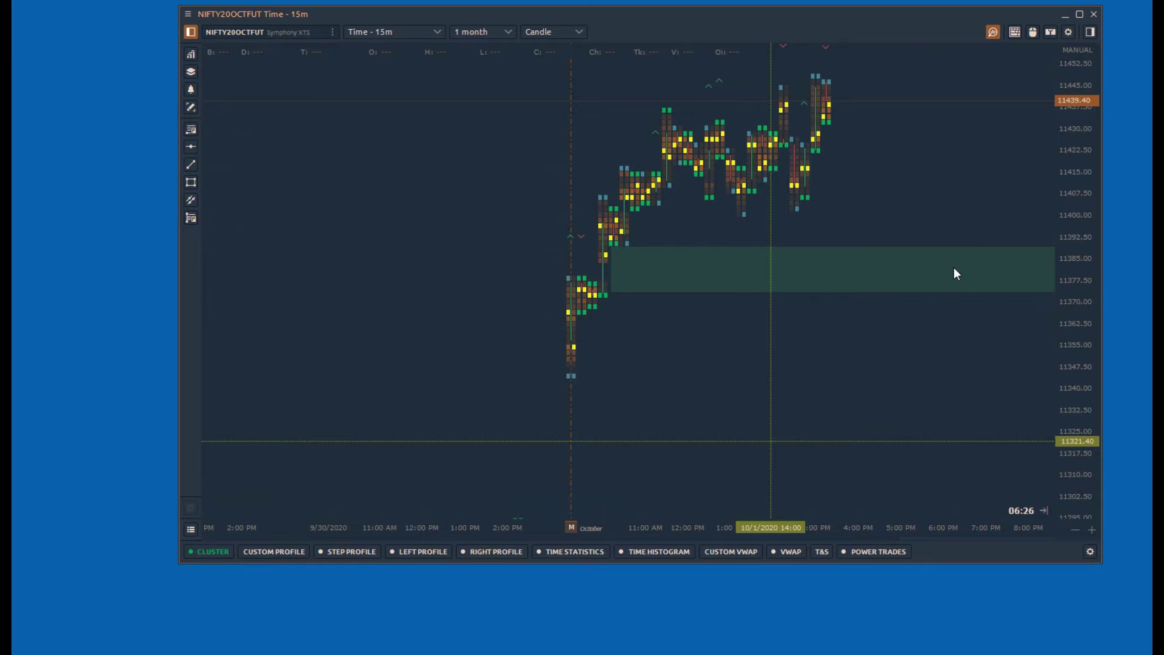
mouse_move(1079, 238)
left_mouse_down()
mouse_move(1011, 247)
mouse_move(923, 411)
mouse_move(1027, 273)
mouse_move(1071, 240)
left_mouse_up()
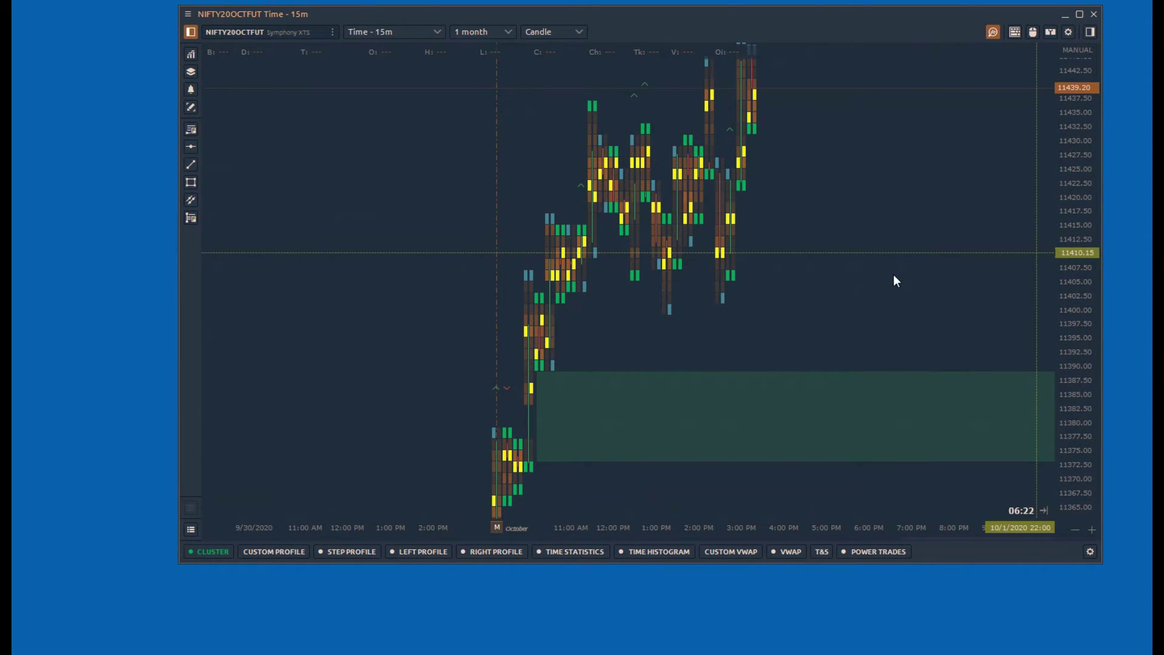
scroll(894, 274, "up", 4)
left_click_drag(896, 277, 994, 337)
scroll(945, 324, "up", 3)
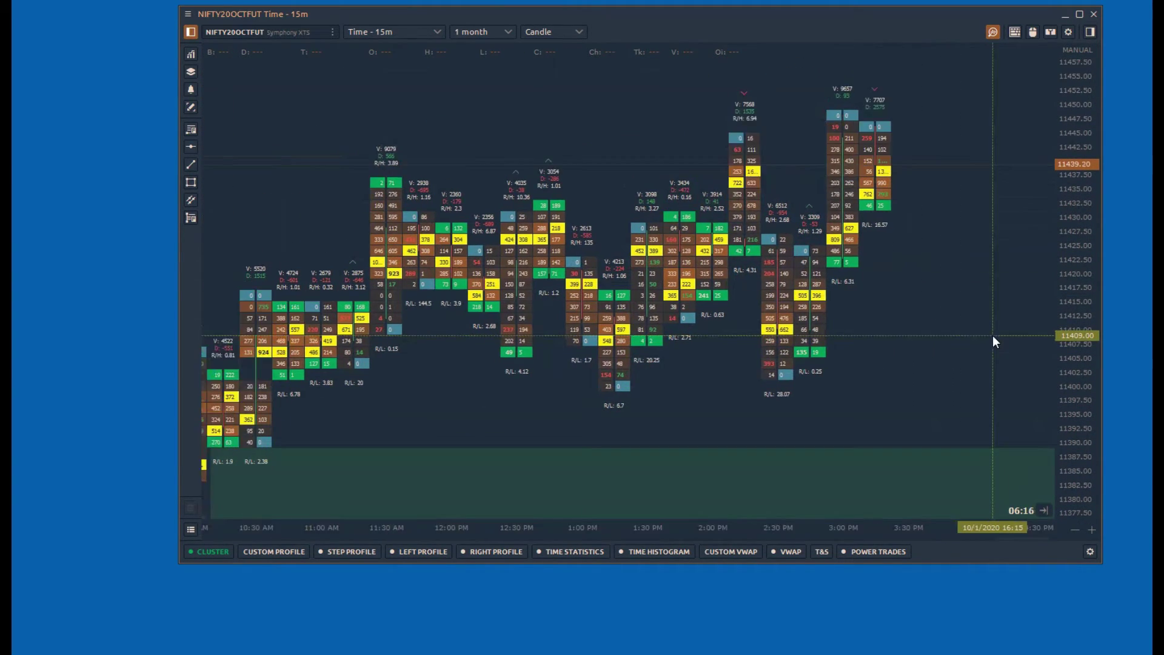
- Reopen the cluster quick settings and reselect Coloring by volume
left_click(213, 551)
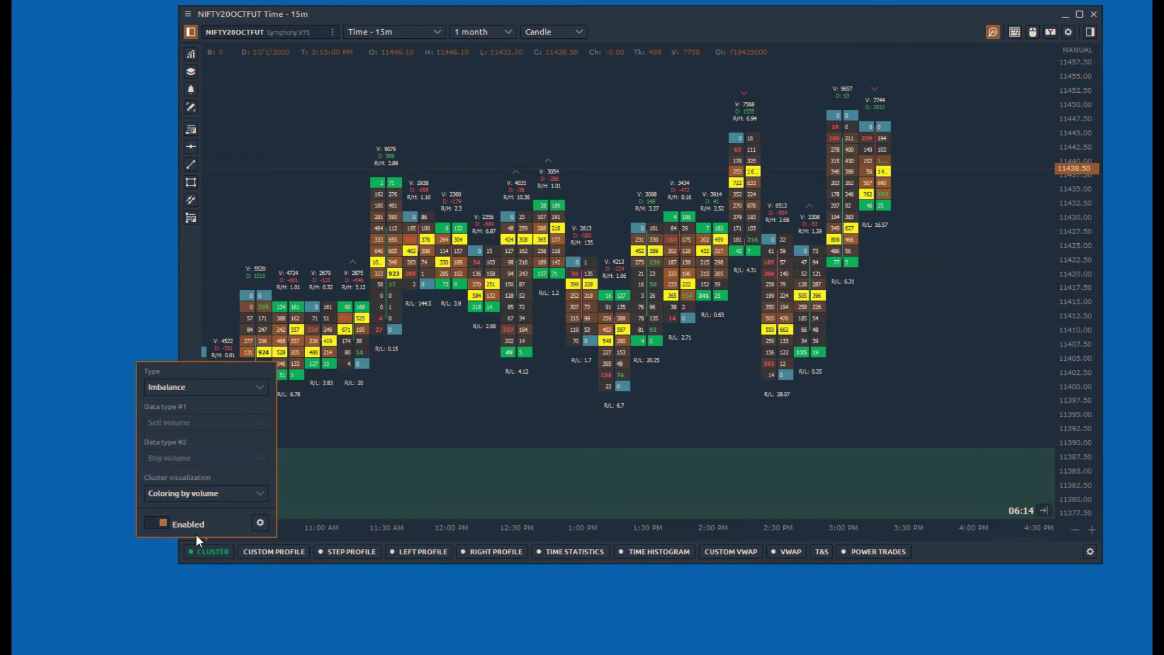
left_click(173, 493)
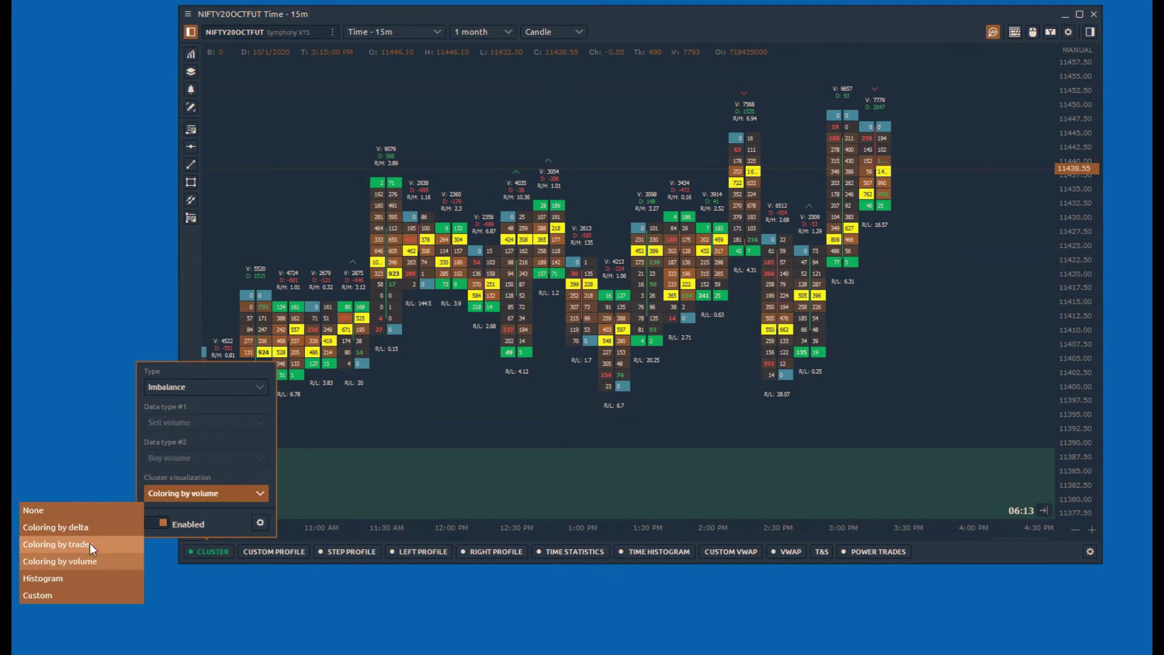
left_click(84, 562)
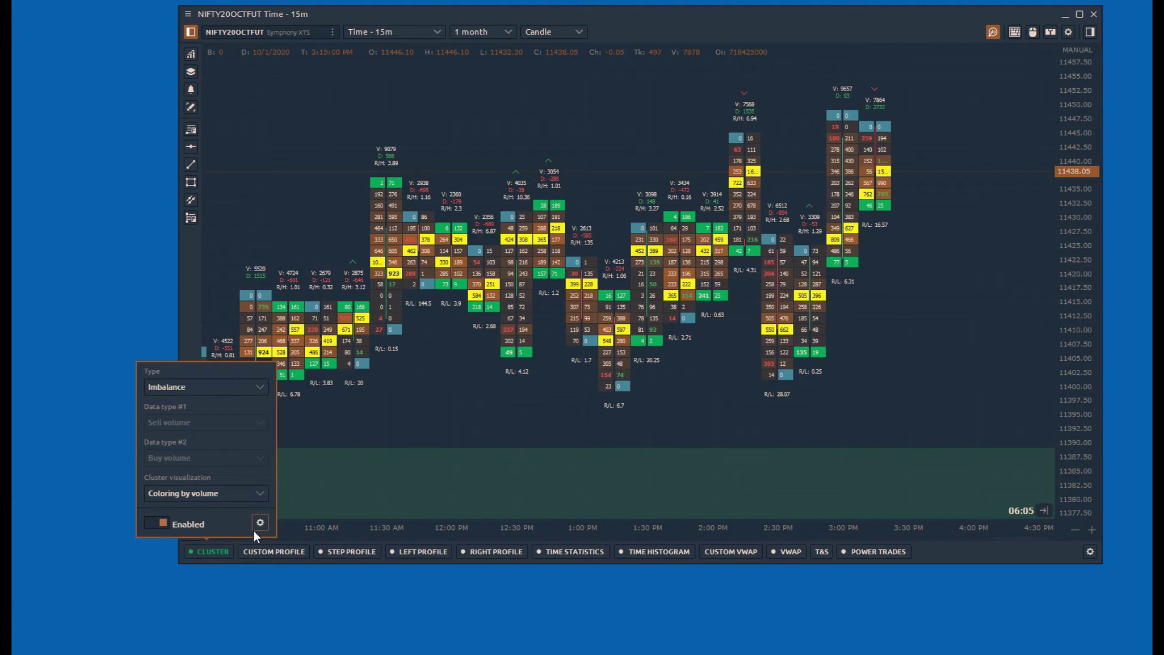
left_click(182, 390)
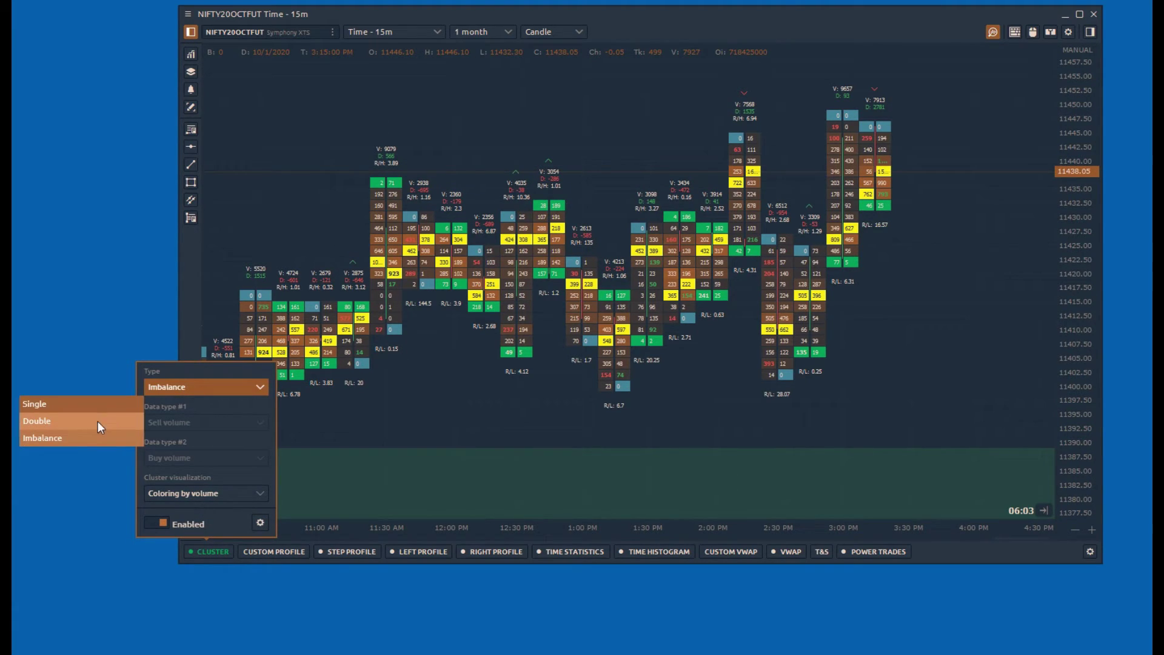
left_click(92, 403)
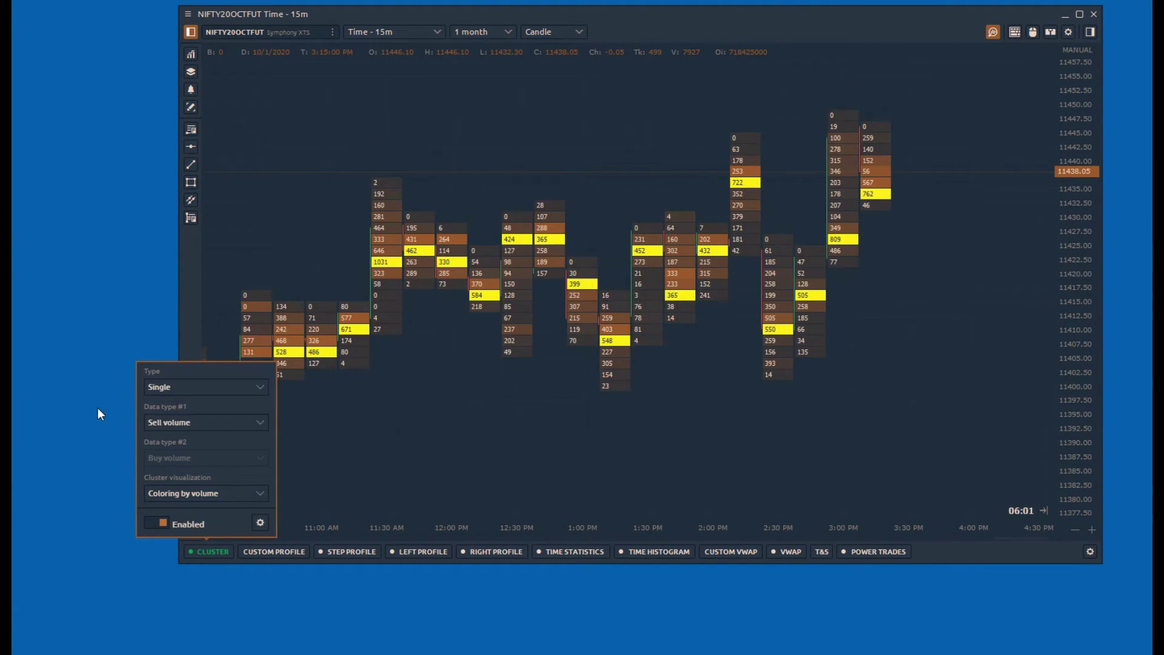
left_click(172, 391)
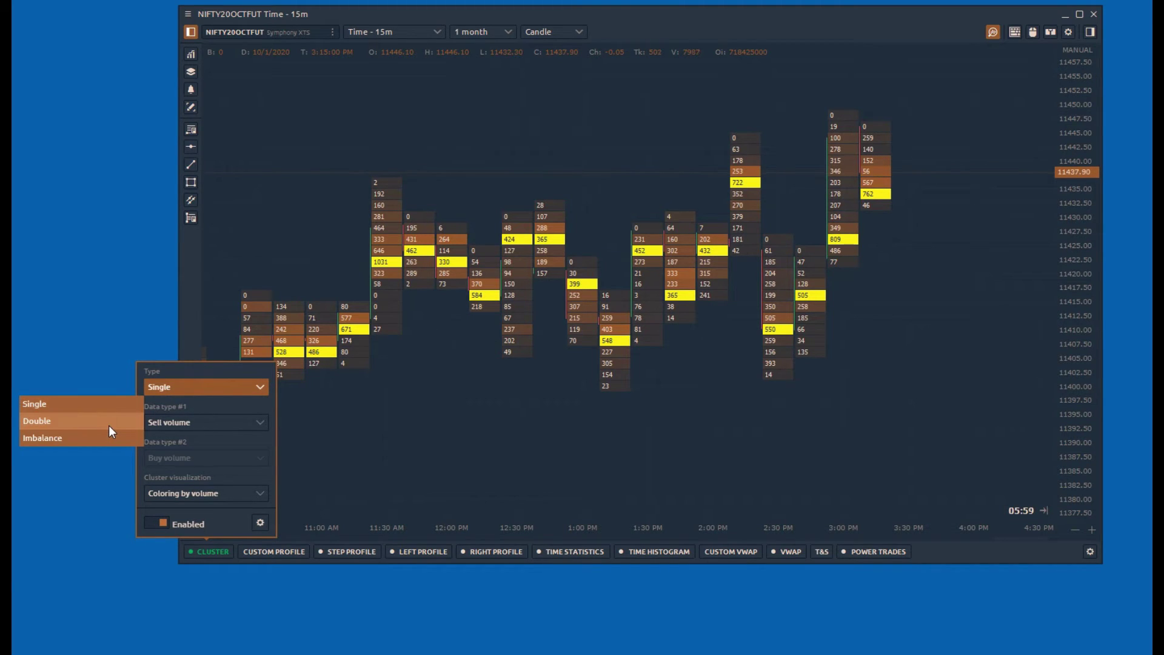
left_click(108, 424)
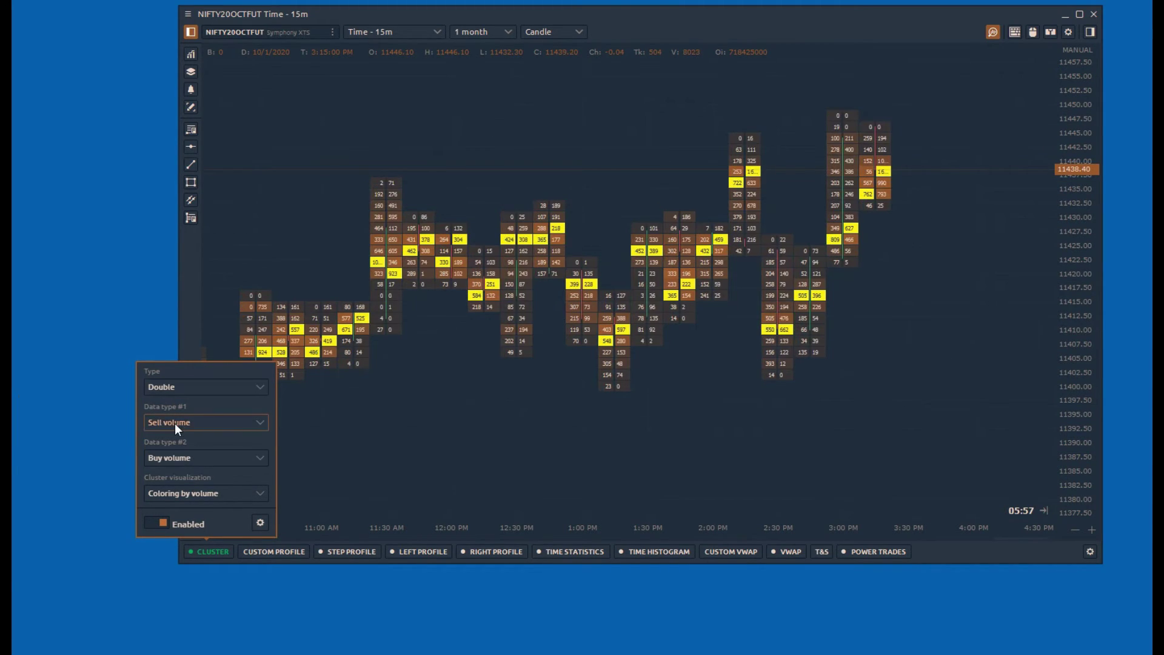
left_click(183, 387)
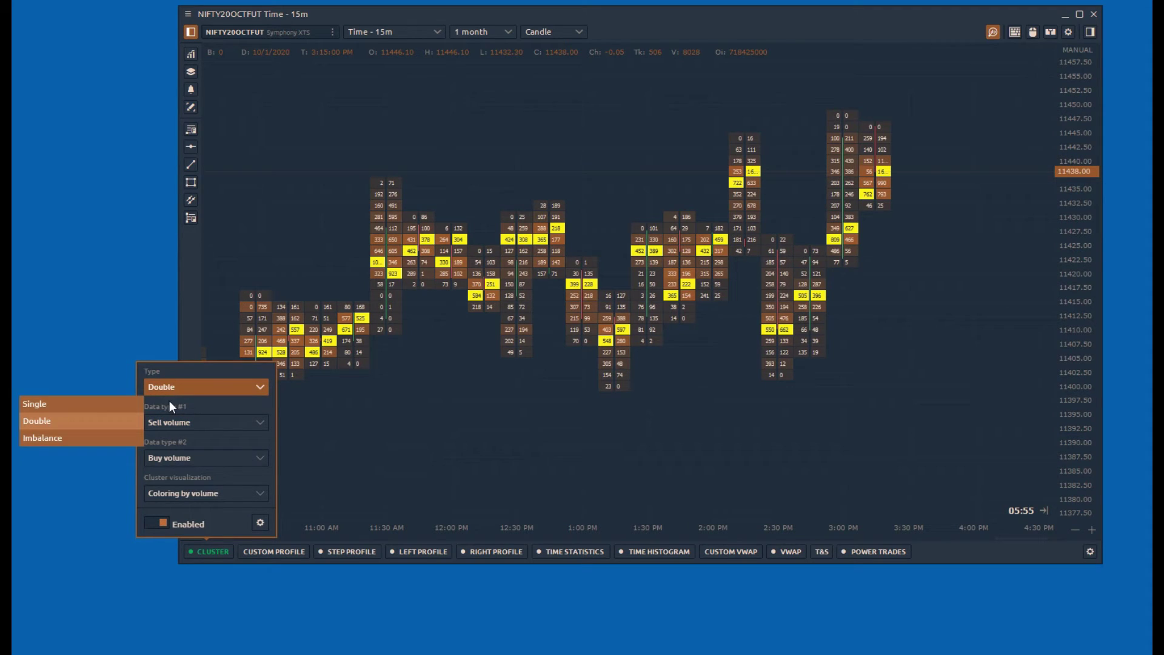
left_click(102, 438)
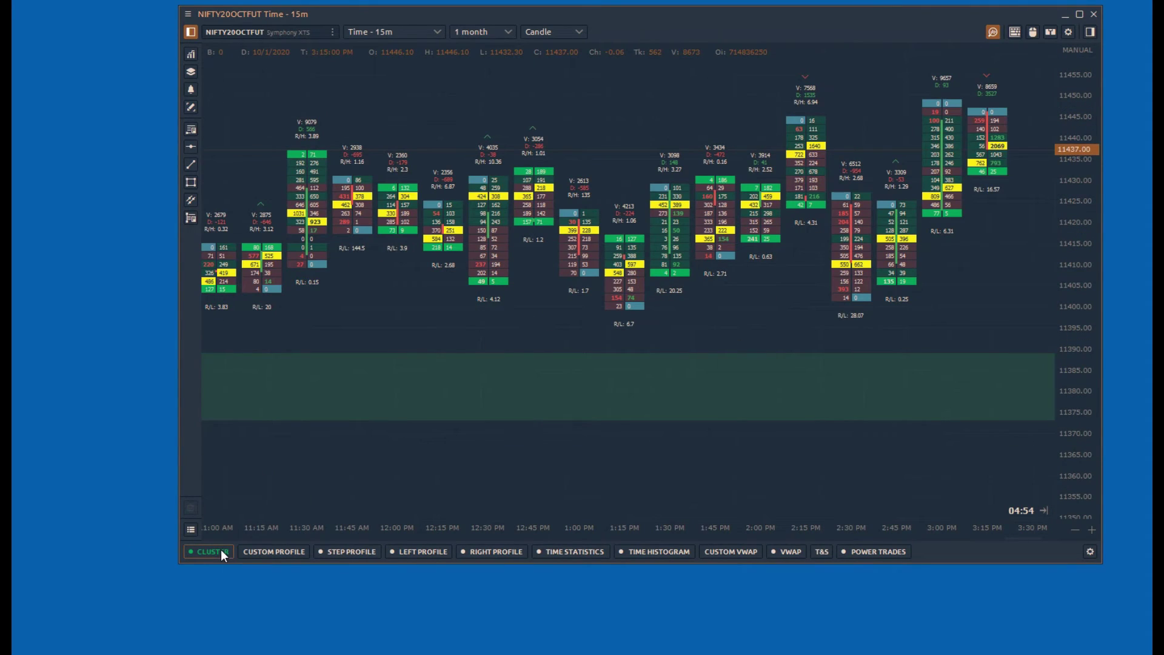
- Try Coloring by delta, by trades and by volume for the cluster visualization
left_click(221, 550)
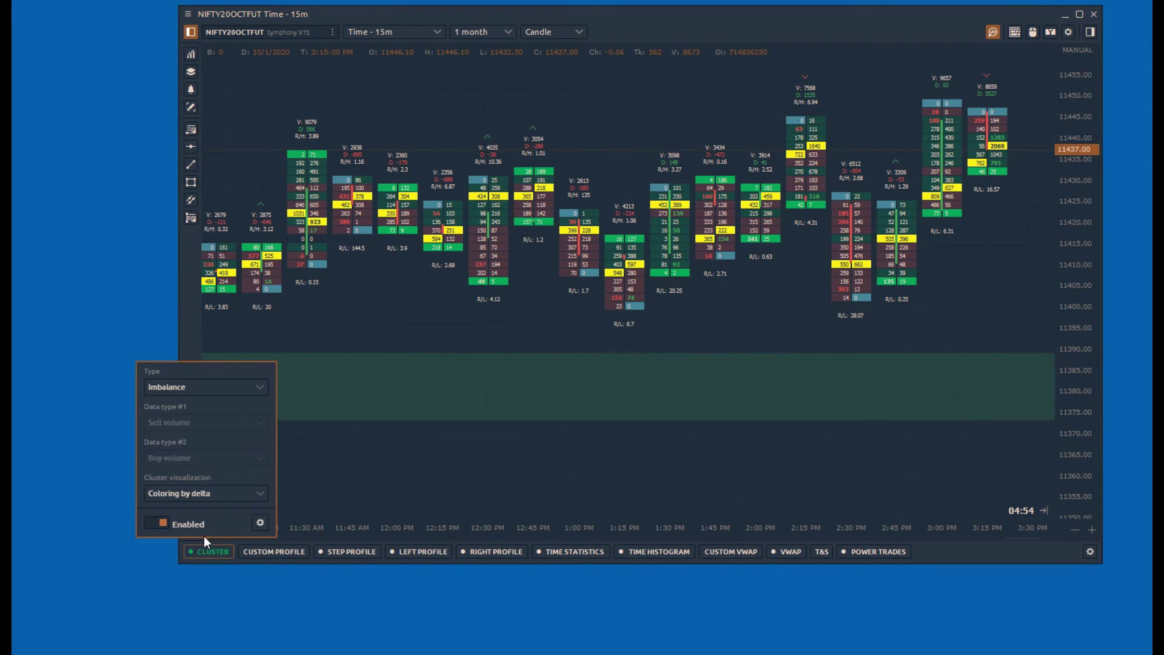
left_click(170, 496)
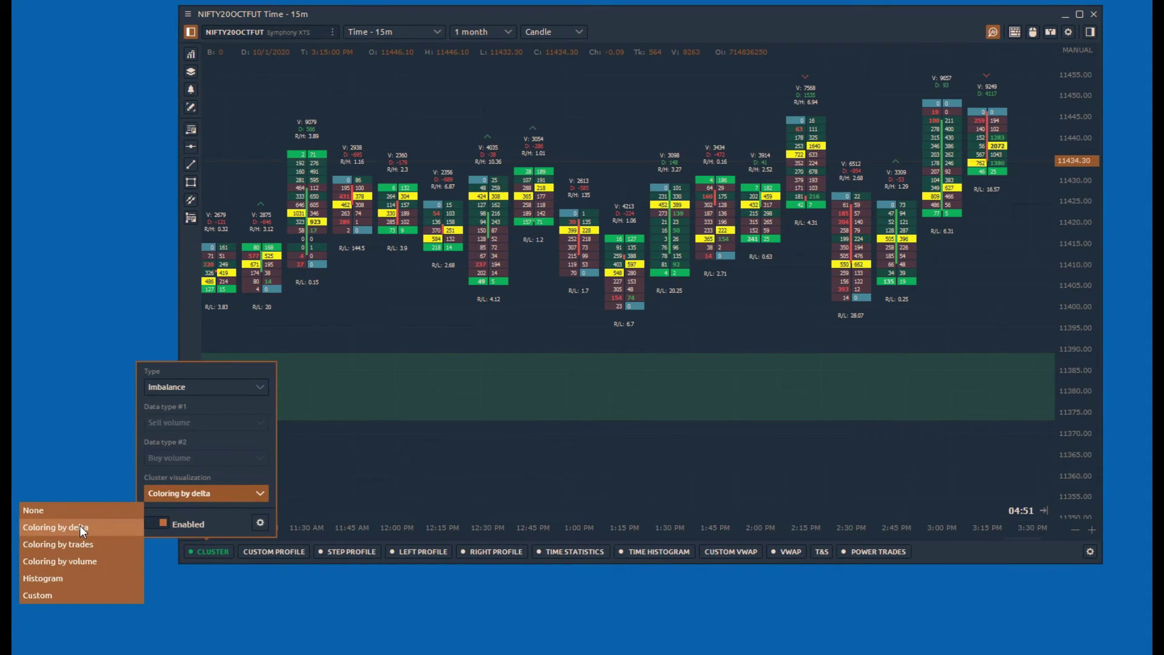
left_click(78, 529)
left_click(173, 491)
left_click(95, 538)
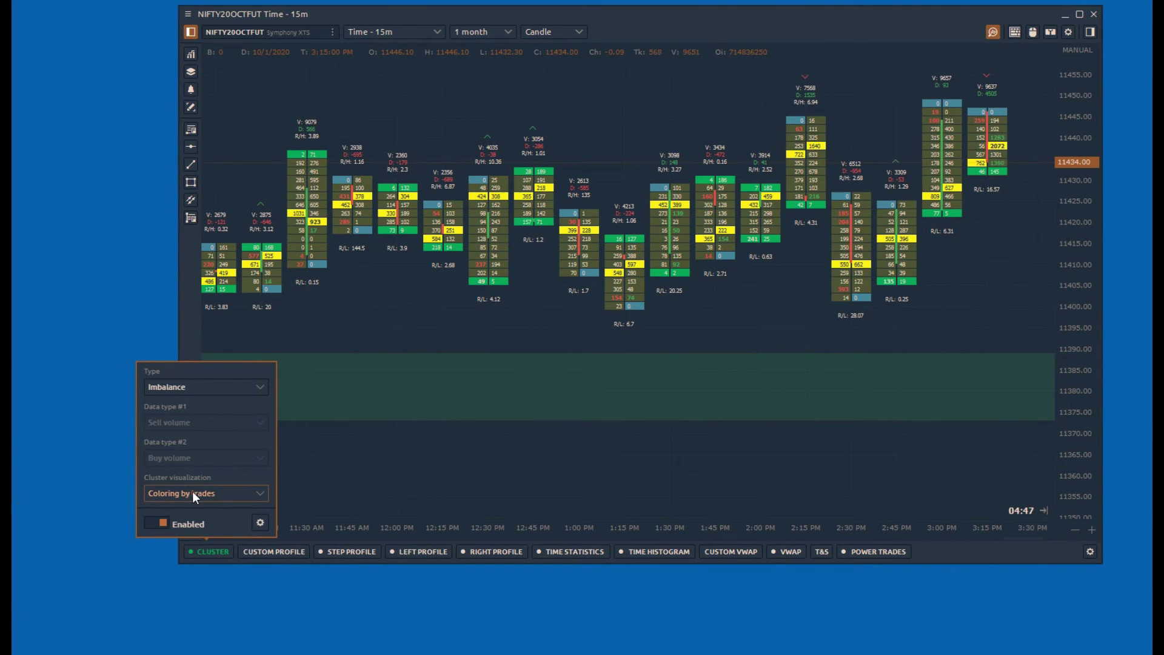
left_click(192, 491)
left_click(85, 558)
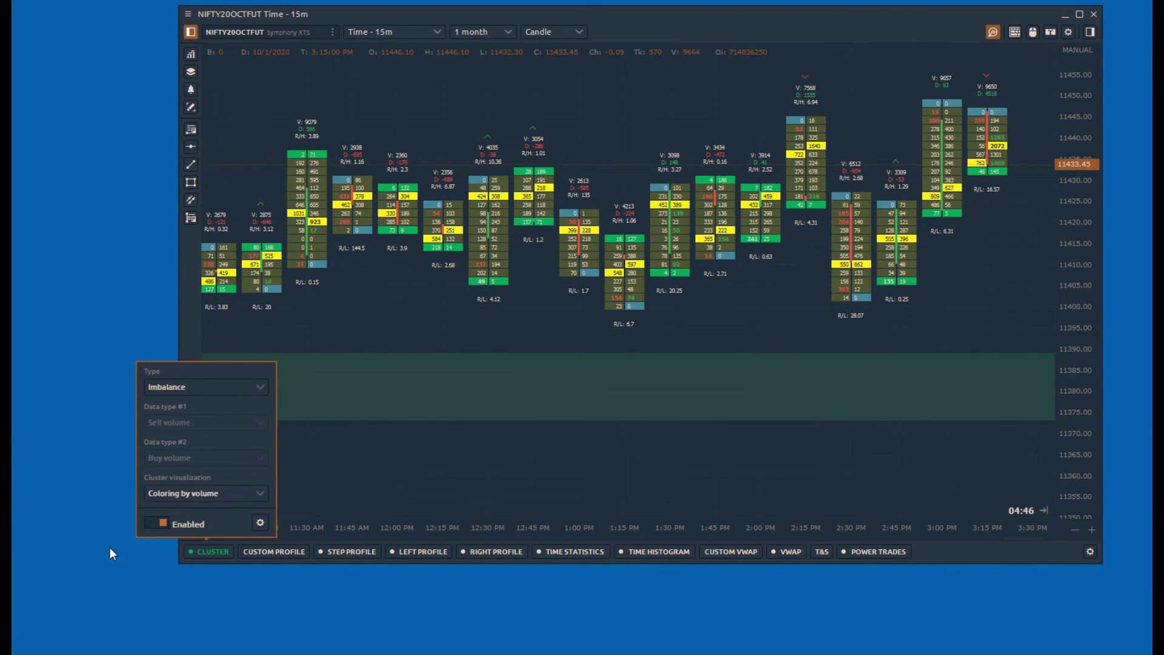
- Set the cluster visualization to Histogram and close the quick settings
left_click(209, 492)
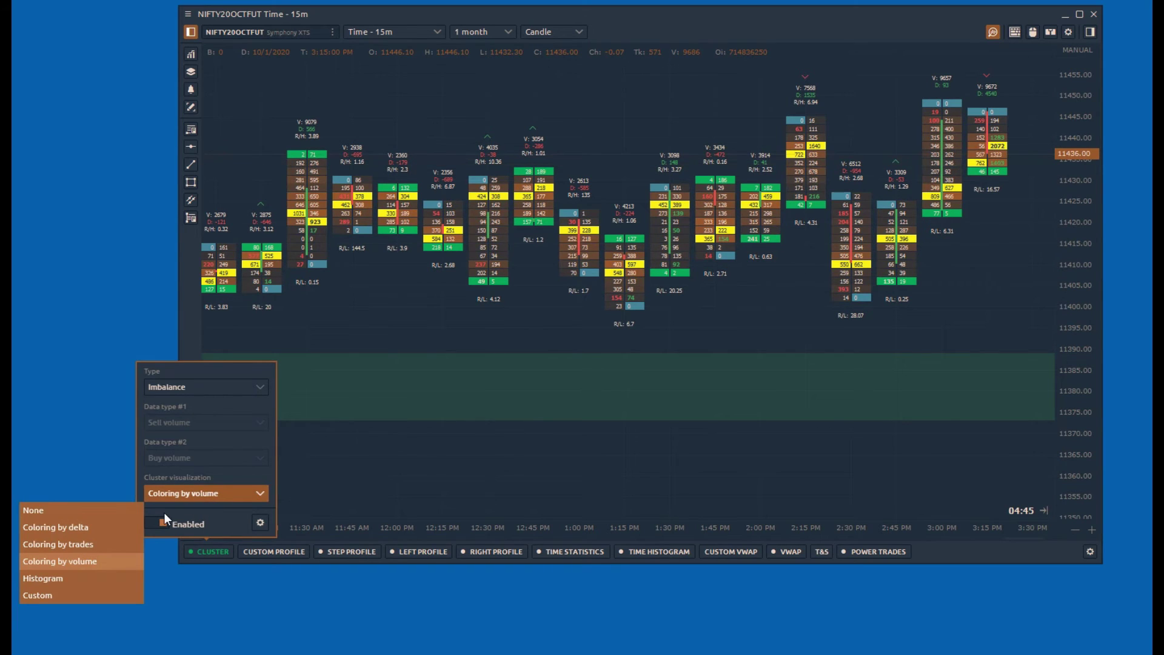
left_click(71, 579)
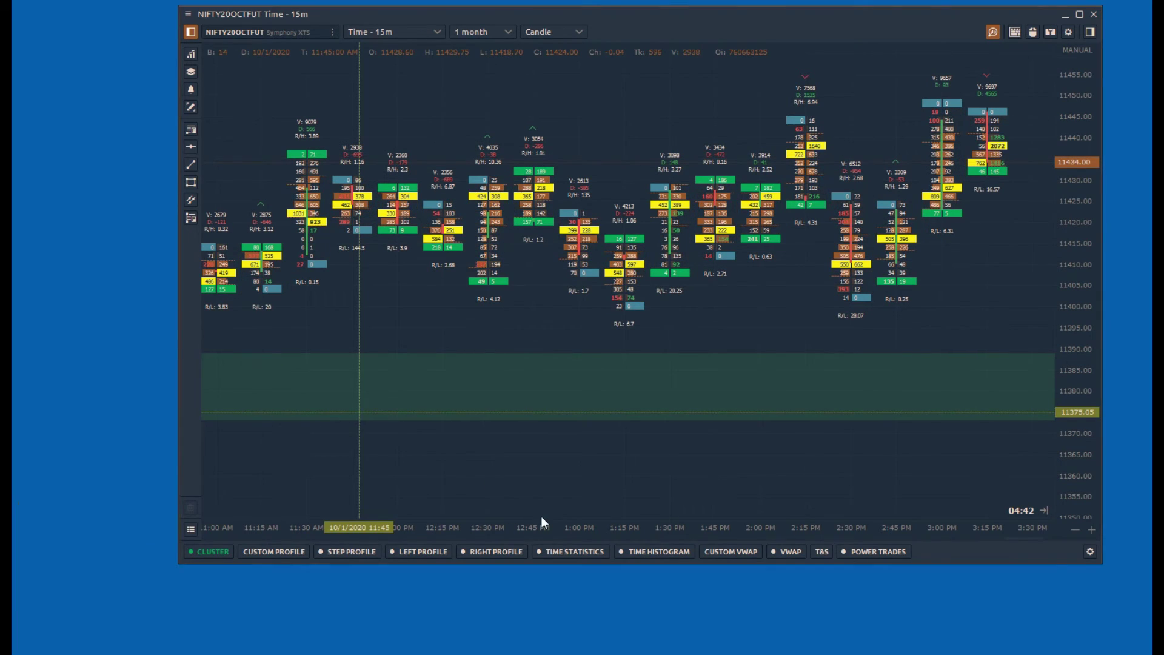
left_click(633, 553)
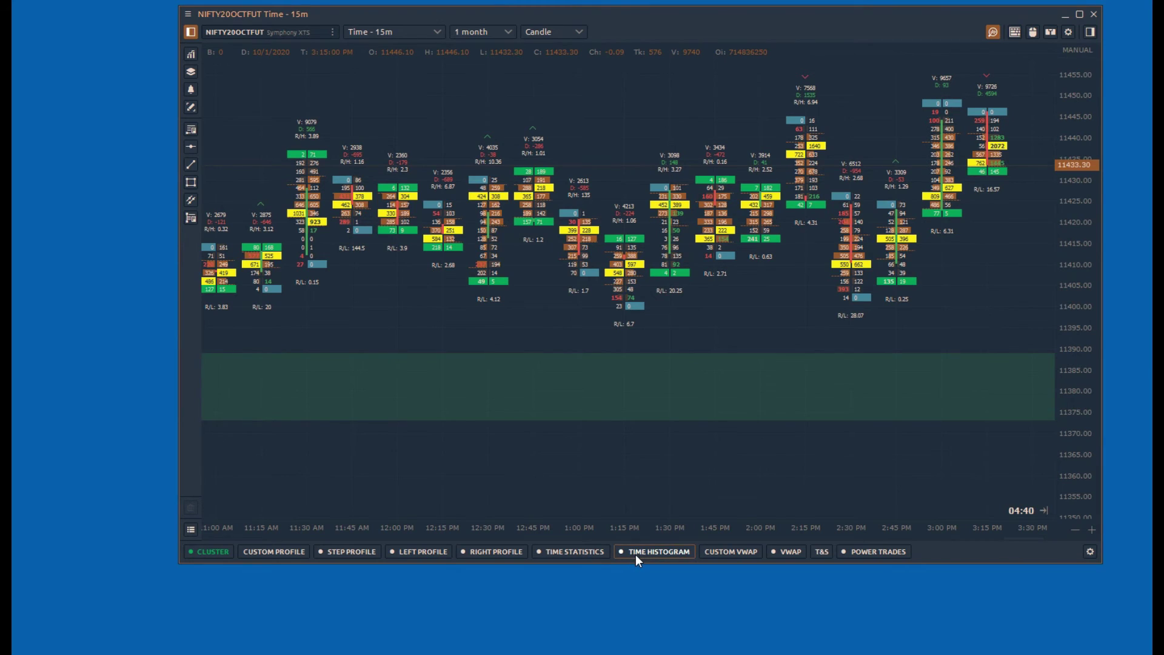
- Enable the Time Statistics table below the chart, then reopen the cluster visualization choices
right_click(573, 554)
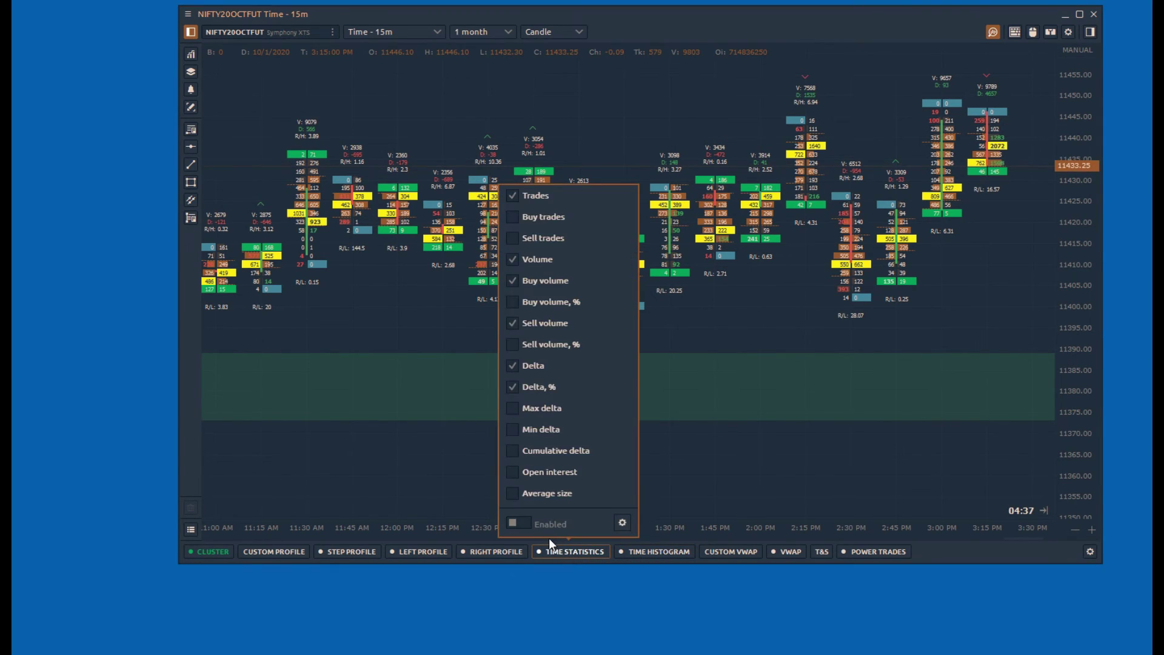
left_click(524, 520)
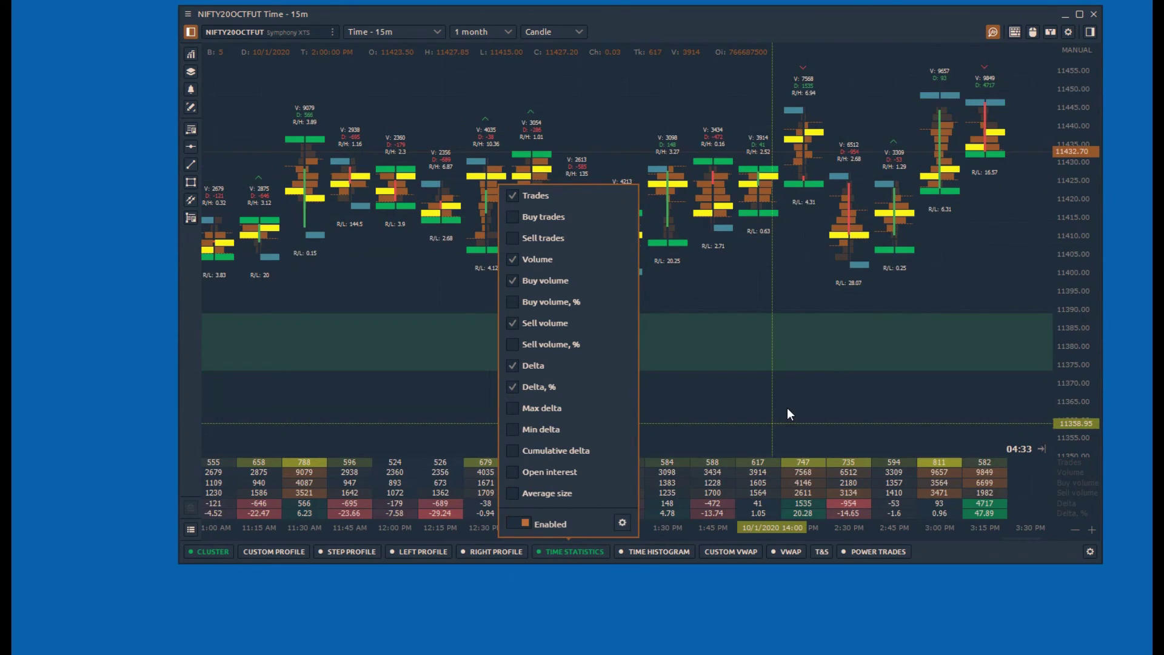
left_click(788, 408)
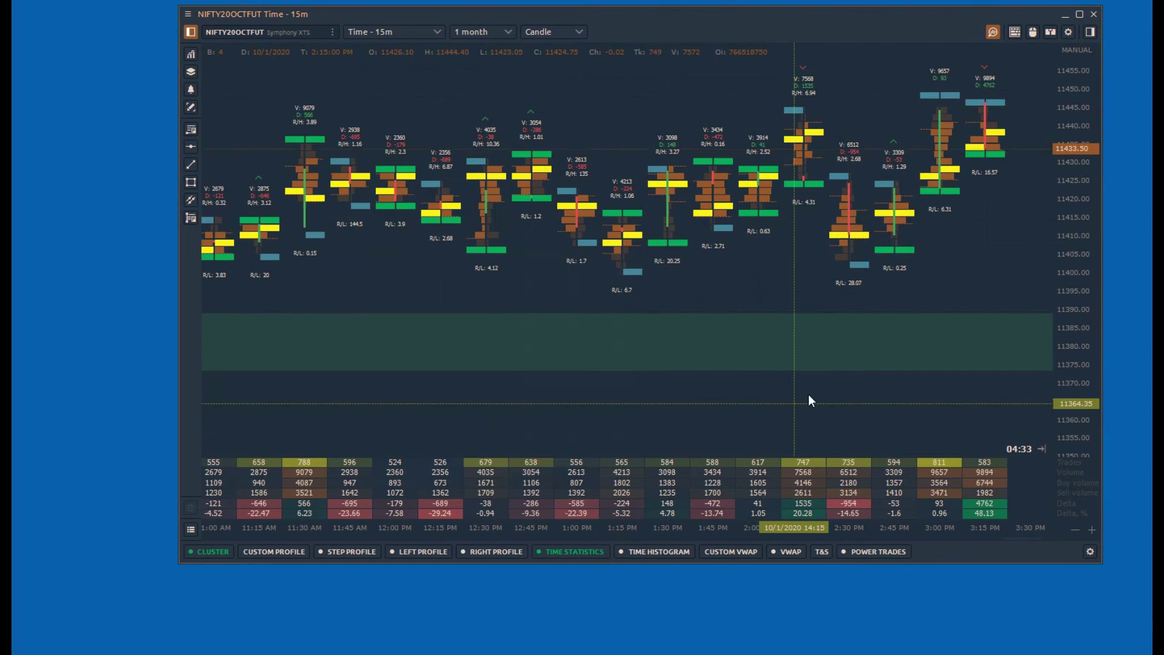
right_click(211, 551)
left_click(181, 493)
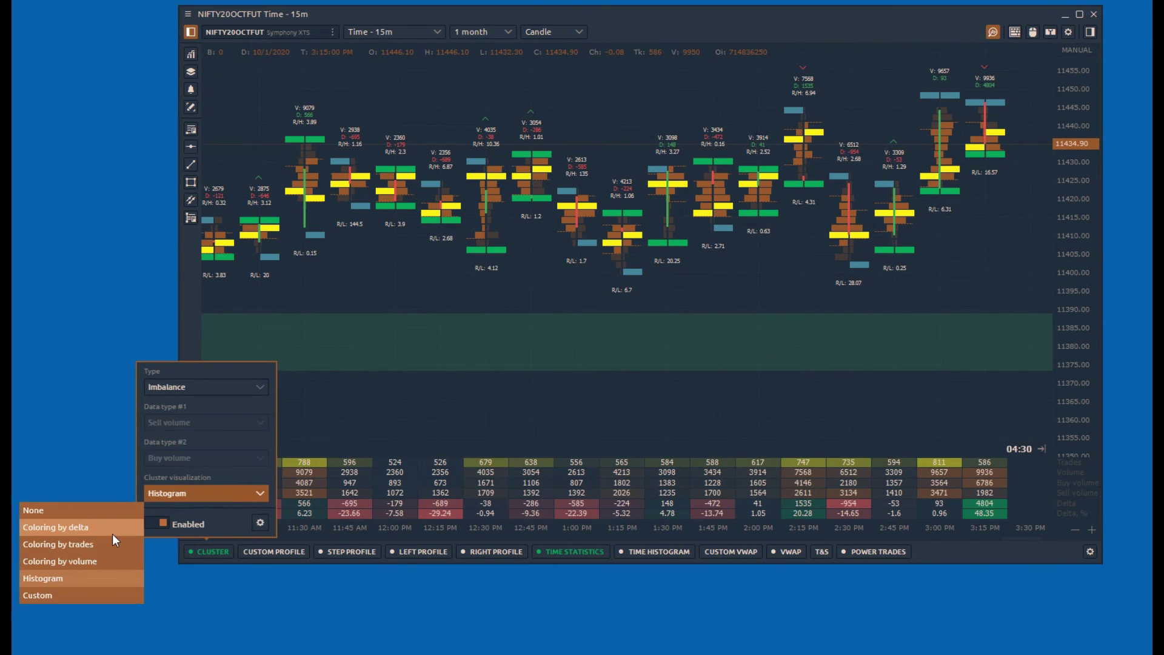